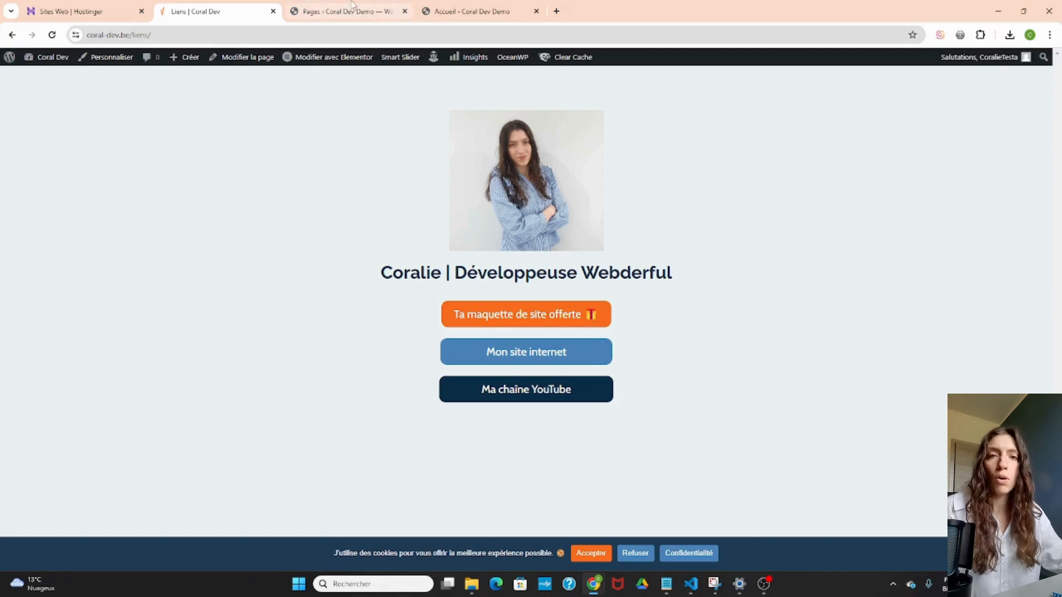
Create a new page titled "Liens" on the Coral Dev Demo WordPress site and publish it.
mouse_move(352, 3)
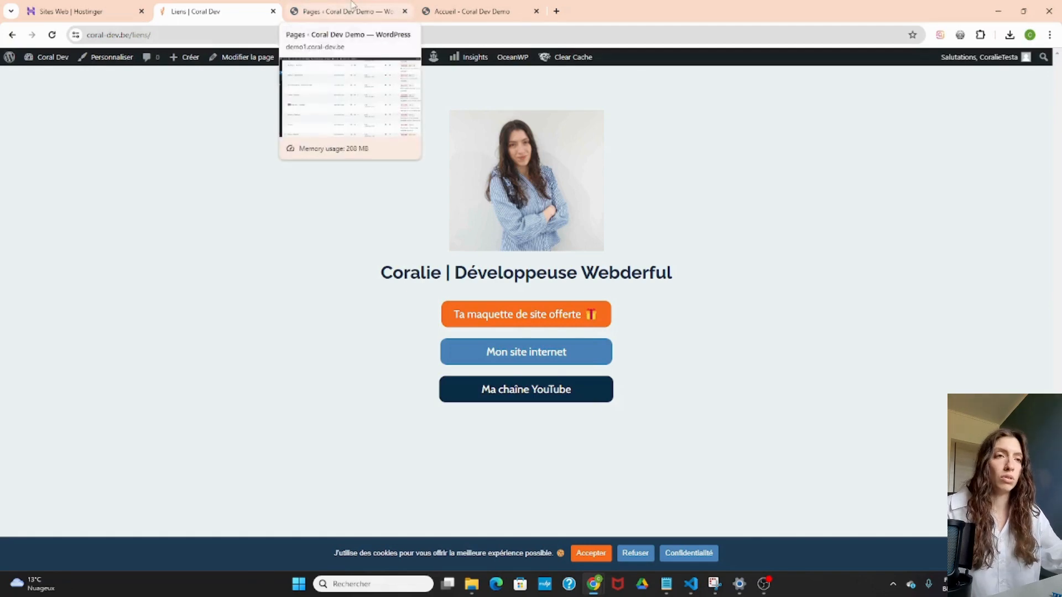
left_click(351, 4)
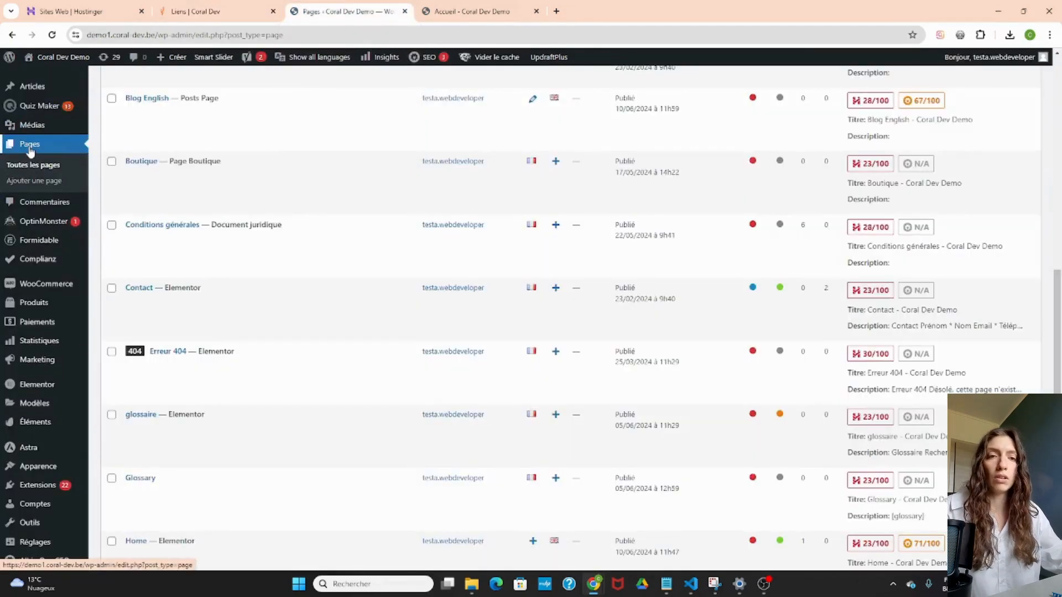
left_click(50, 184)
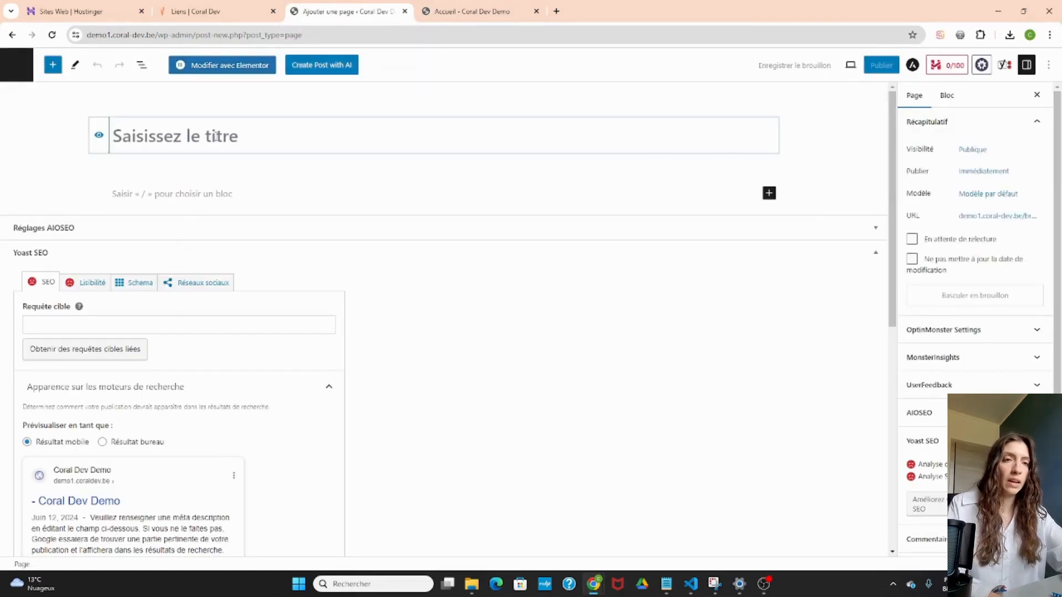
type("Liens")
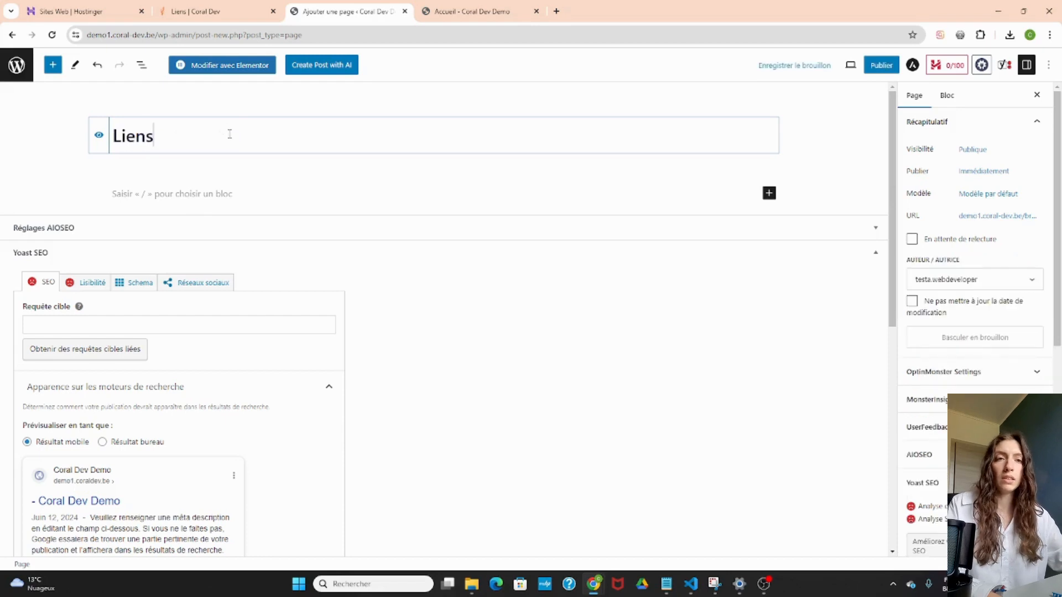
left_click(881, 64)
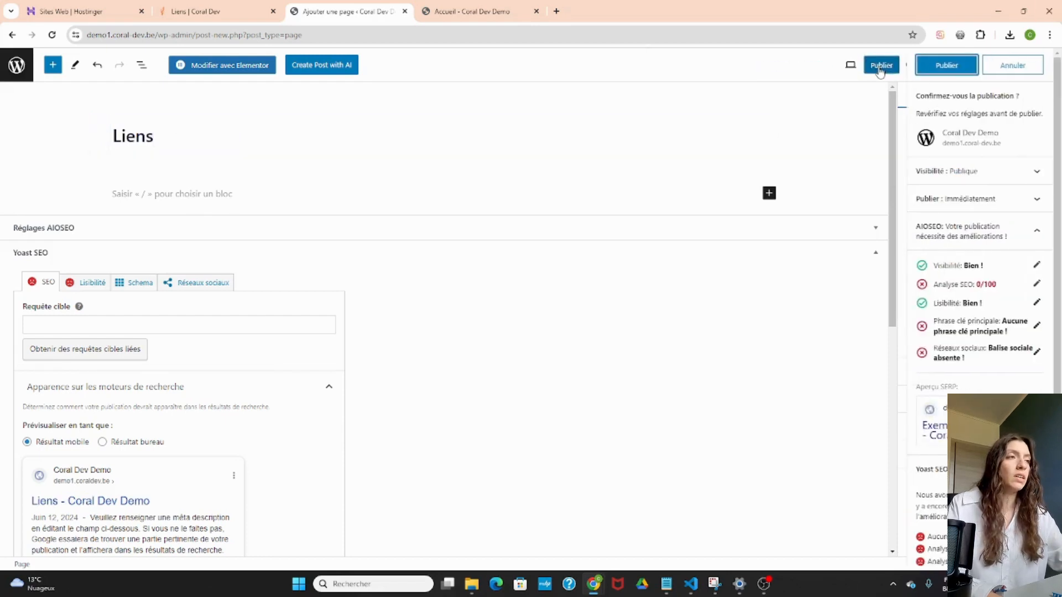
left_click(957, 72)
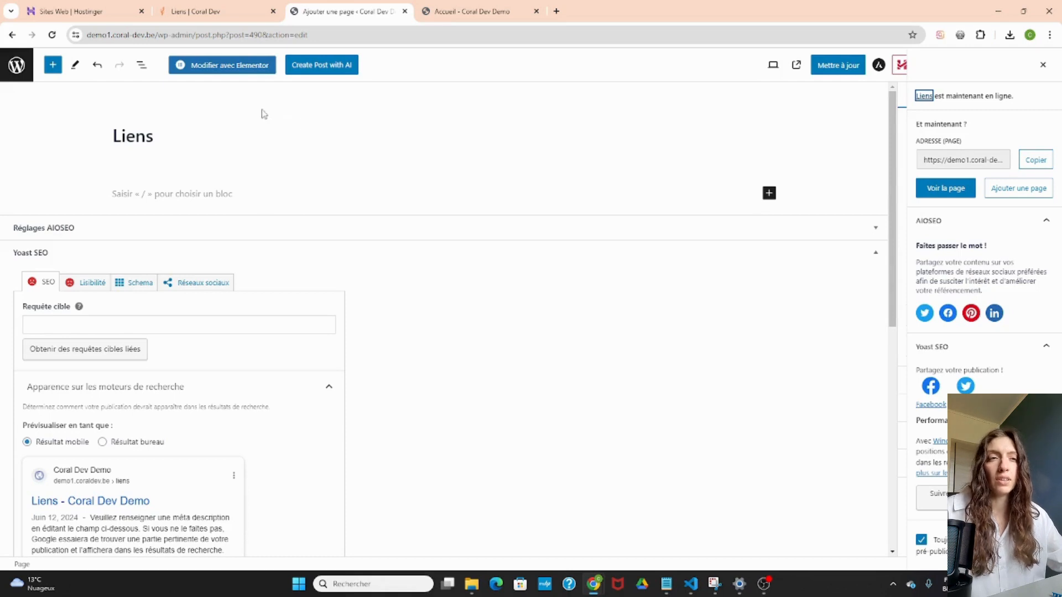
Open the Liens page in the Elementor editor and set its page template to "Elementor canevas".
left_click(193, 67)
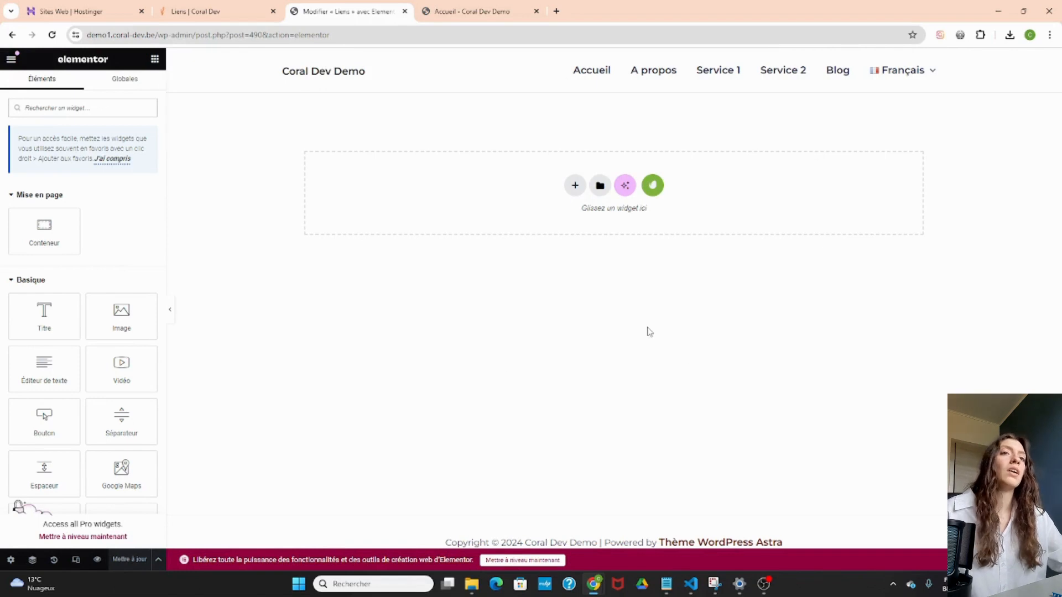
left_click(218, 11)
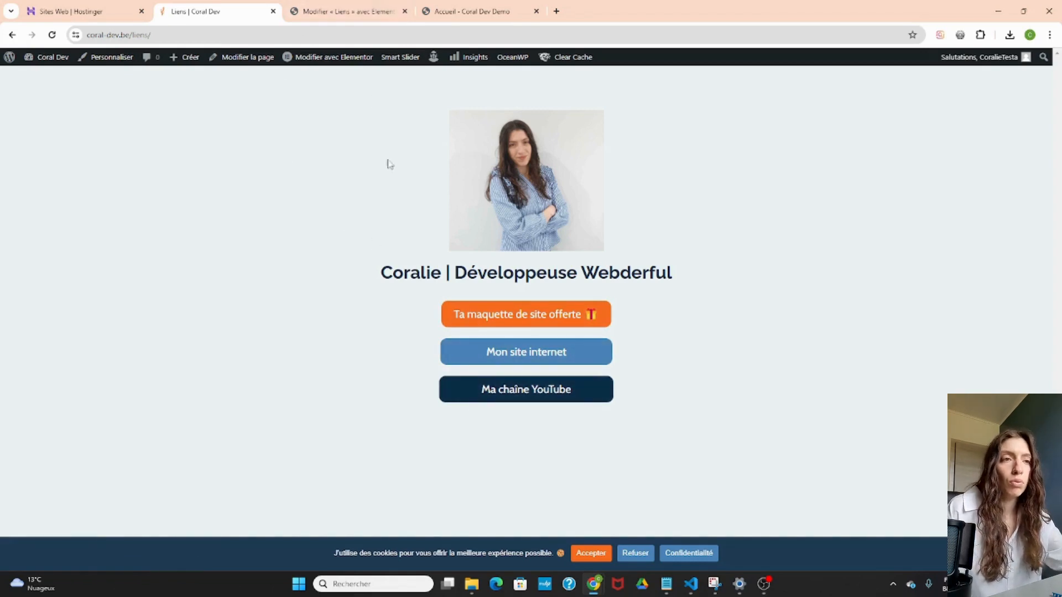
left_click(310, 6)
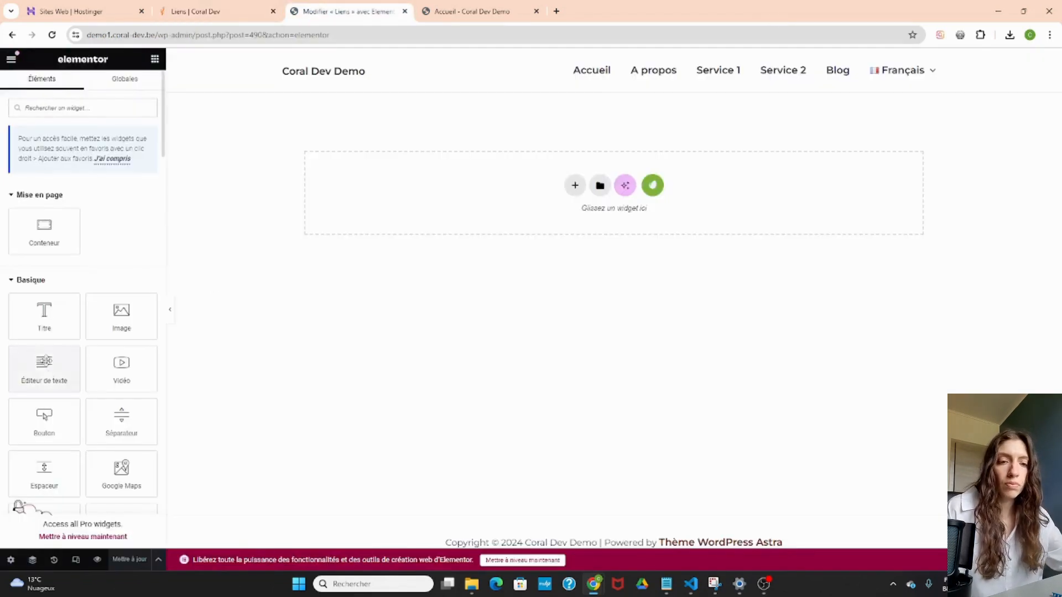
left_click(12, 561)
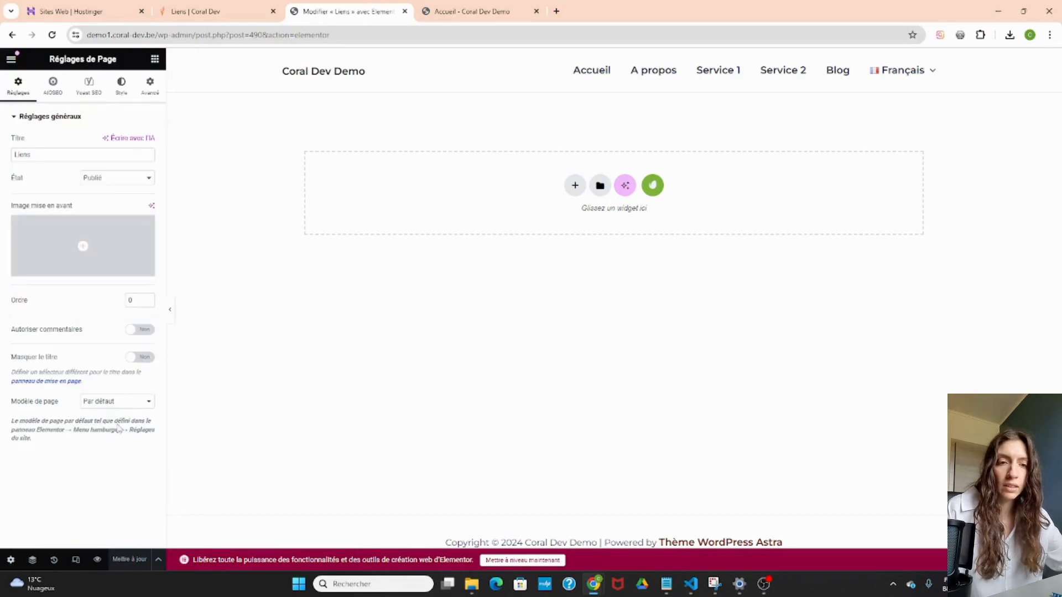
left_click(130, 406)
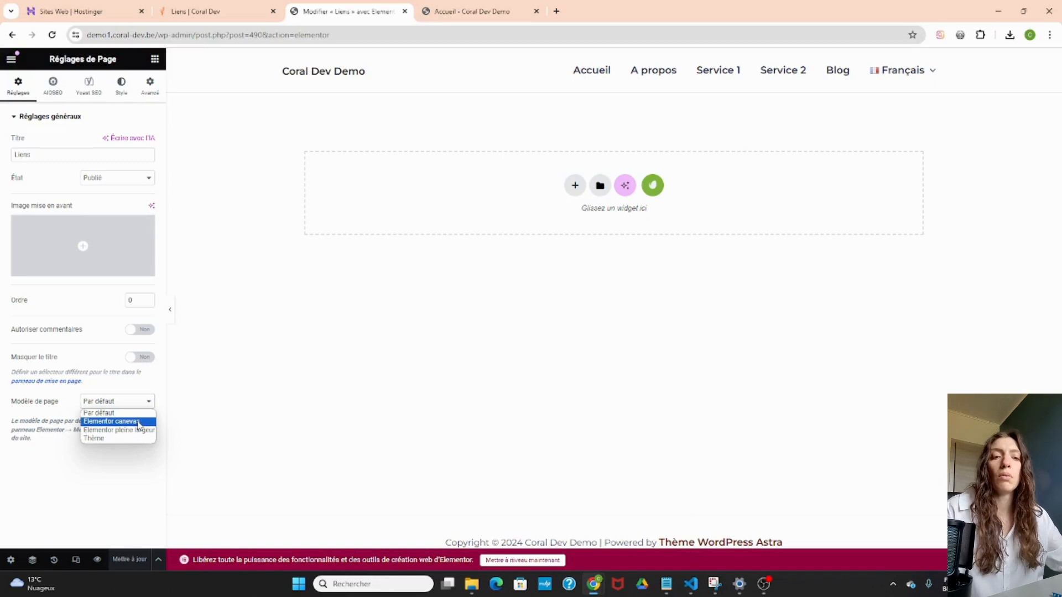
left_click(142, 423)
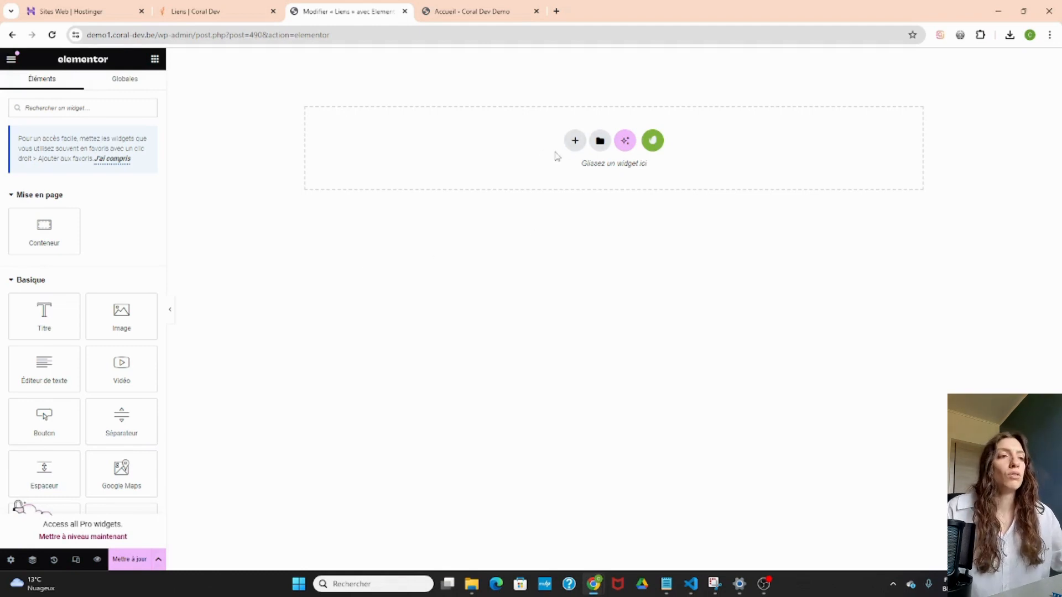
Add a single-column container with vertical direction and give it a solid, very pale pink custom background colour.
left_click(573, 142)
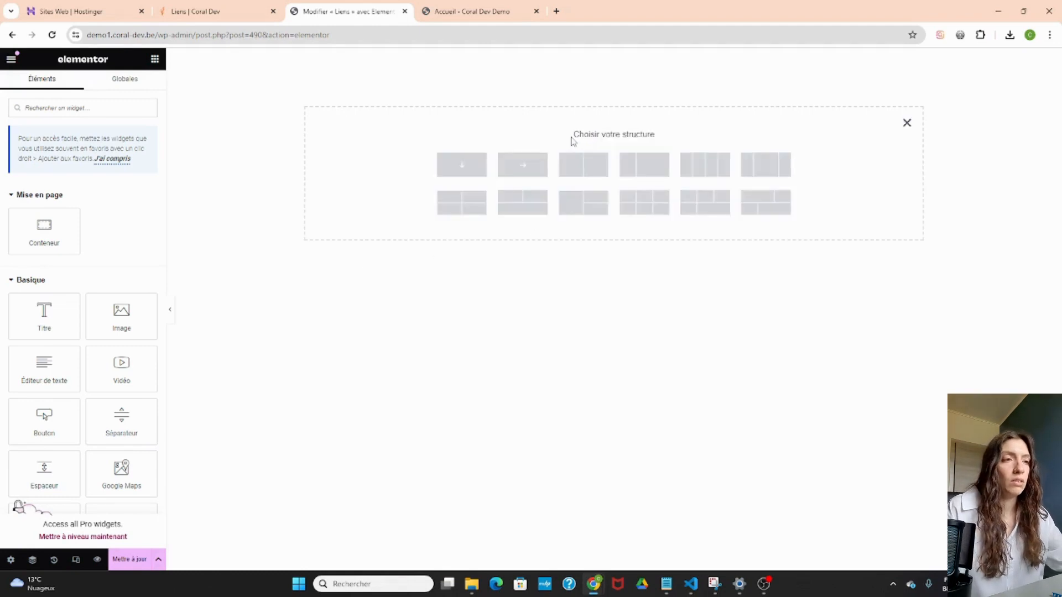
left_click(461, 167)
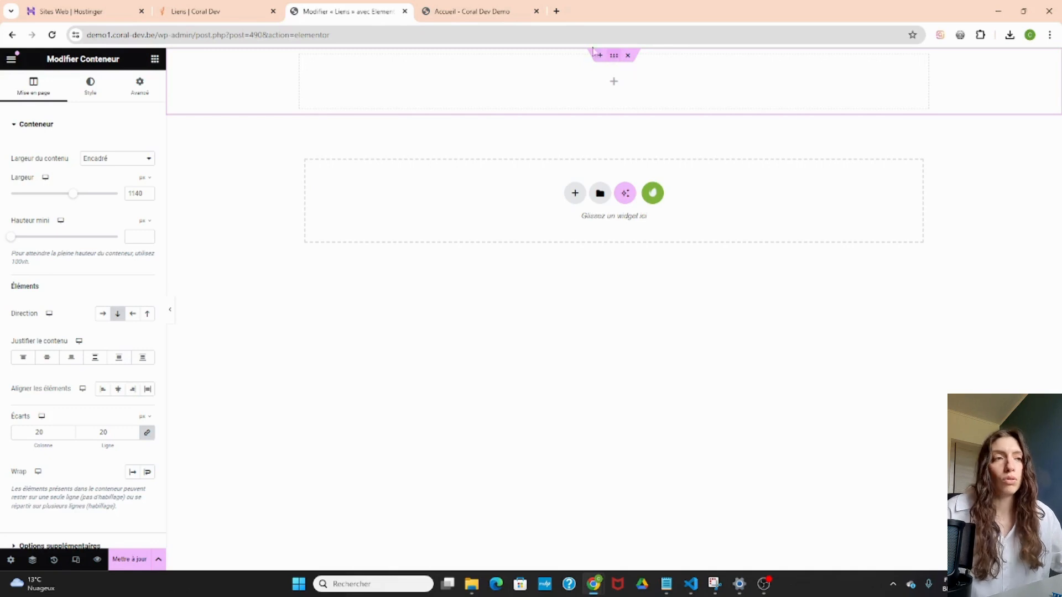
left_click(91, 86)
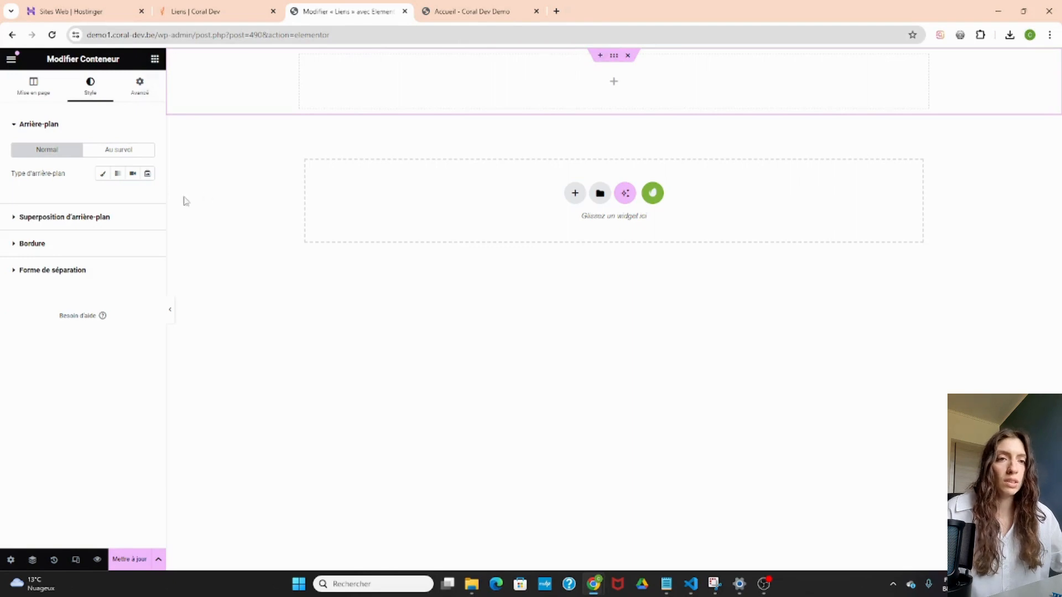
left_click(104, 175)
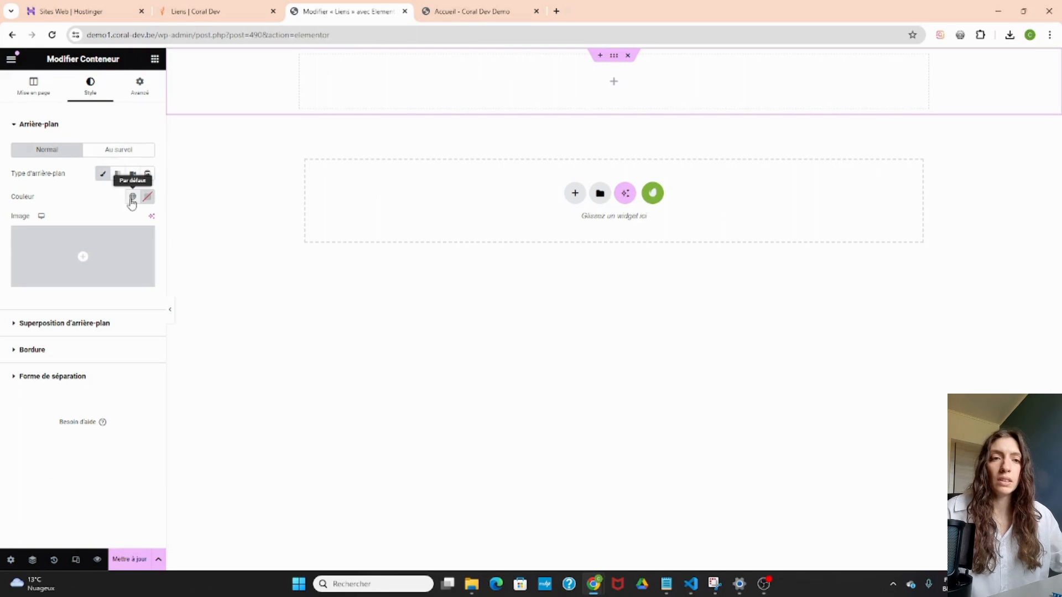
left_click(132, 197)
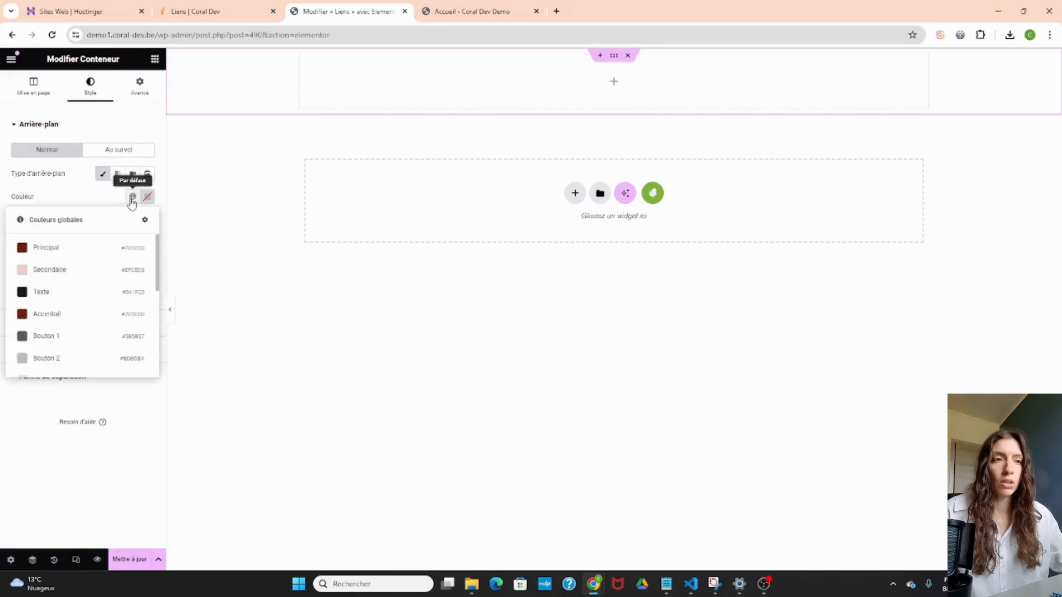
scroll(102, 275, "down", 5)
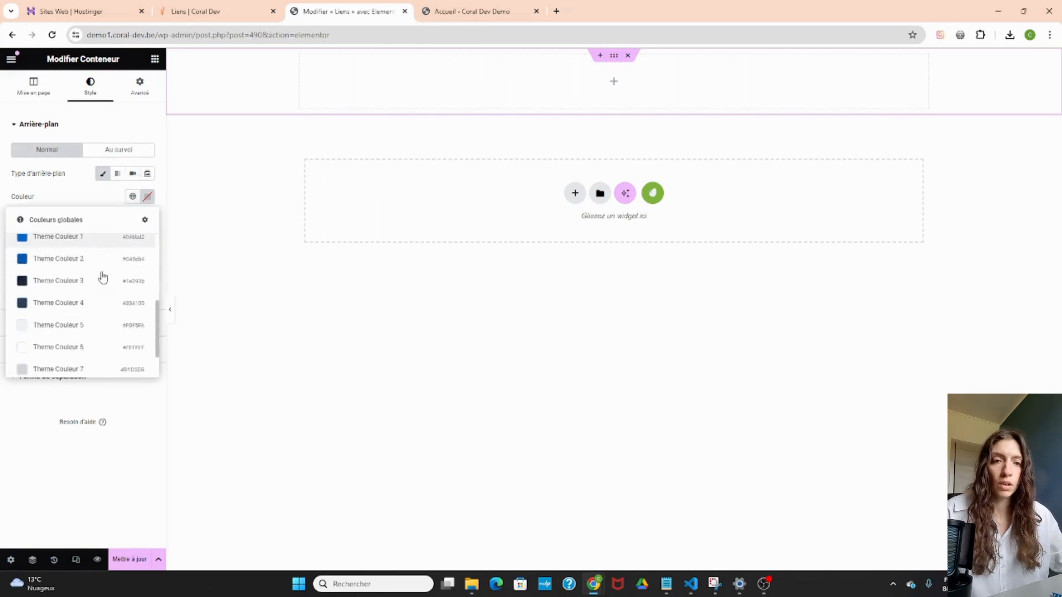
scroll(103, 271, "up", 5)
left_click(91, 268)
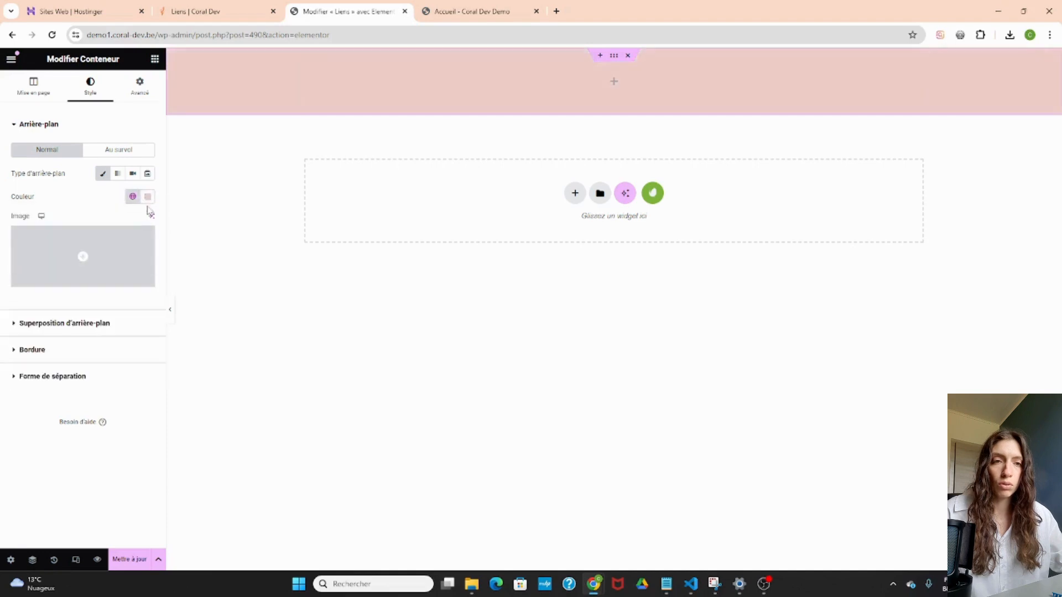
left_click(147, 199)
left_click(97, 242)
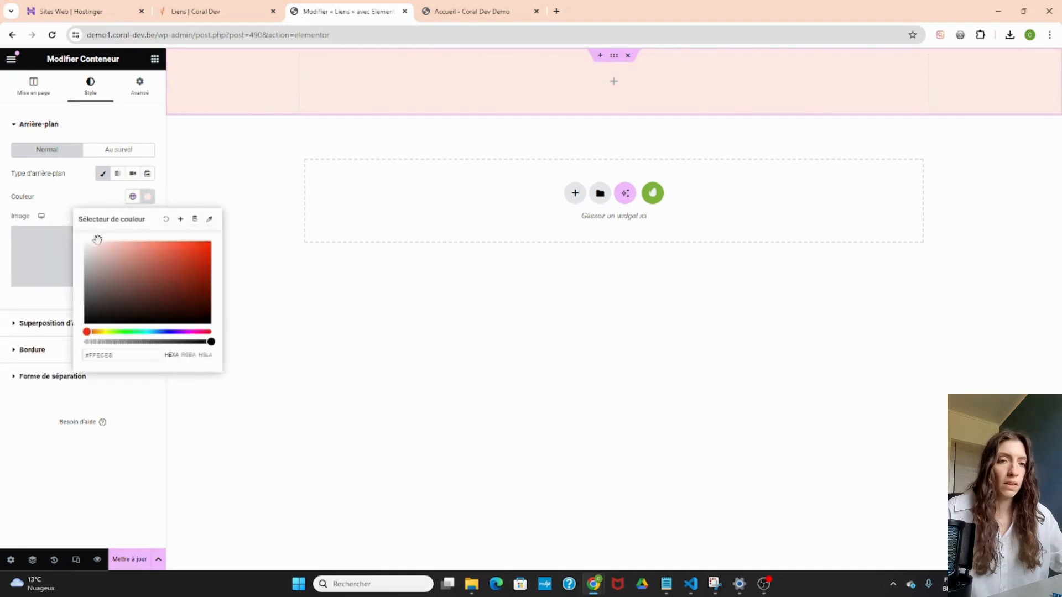
left_click_drag(98, 240, 97, 242)
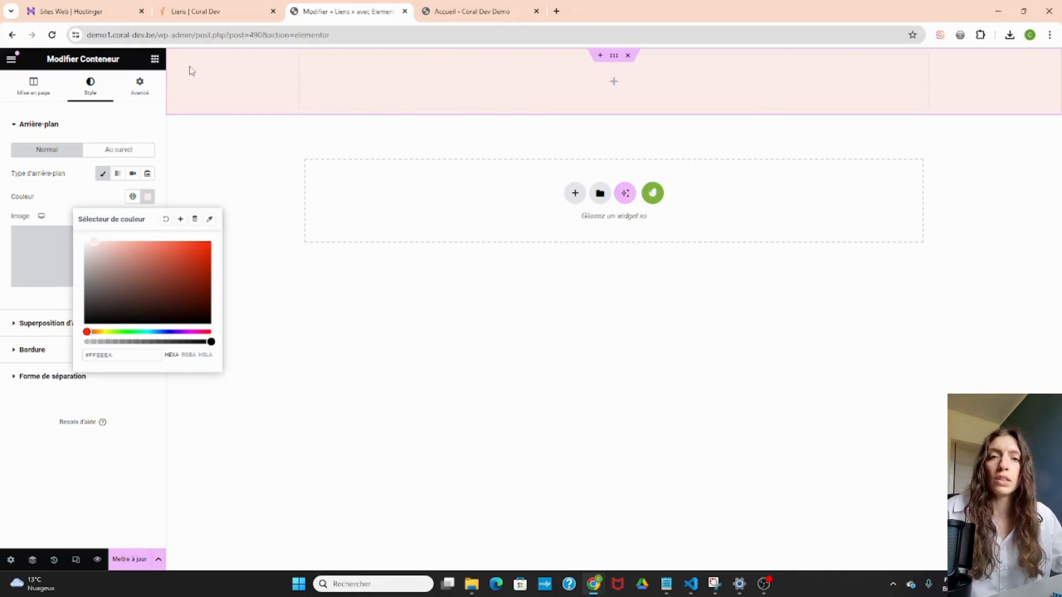
Add an Image widget to the container using the round portrait Design-sans-titre-18.png from the media library, and set its width to 15%.
left_click(155, 59)
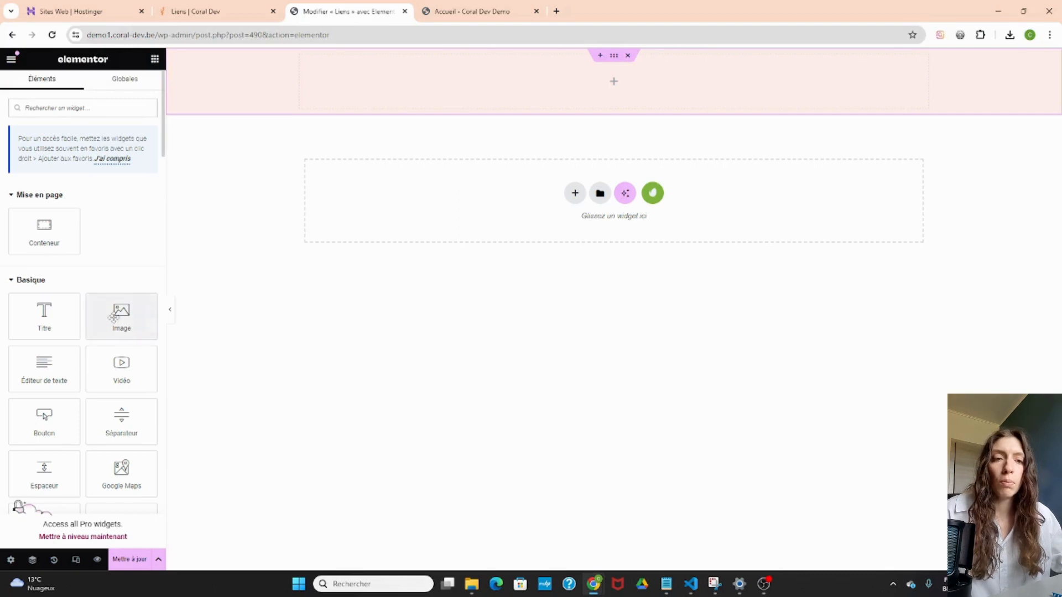
left_click_drag(121, 314, 526, 74)
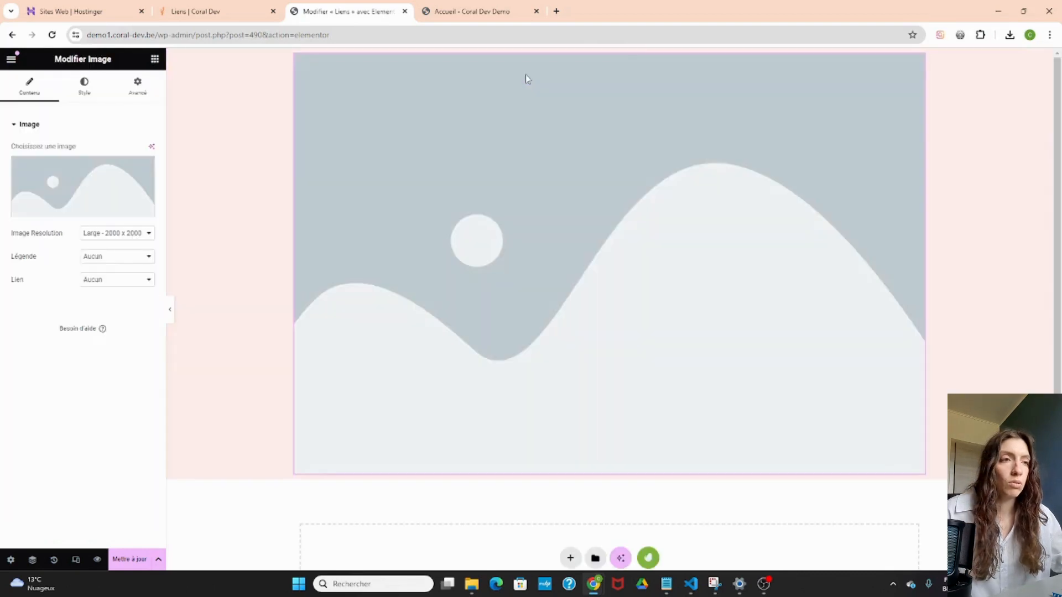
left_click(64, 184)
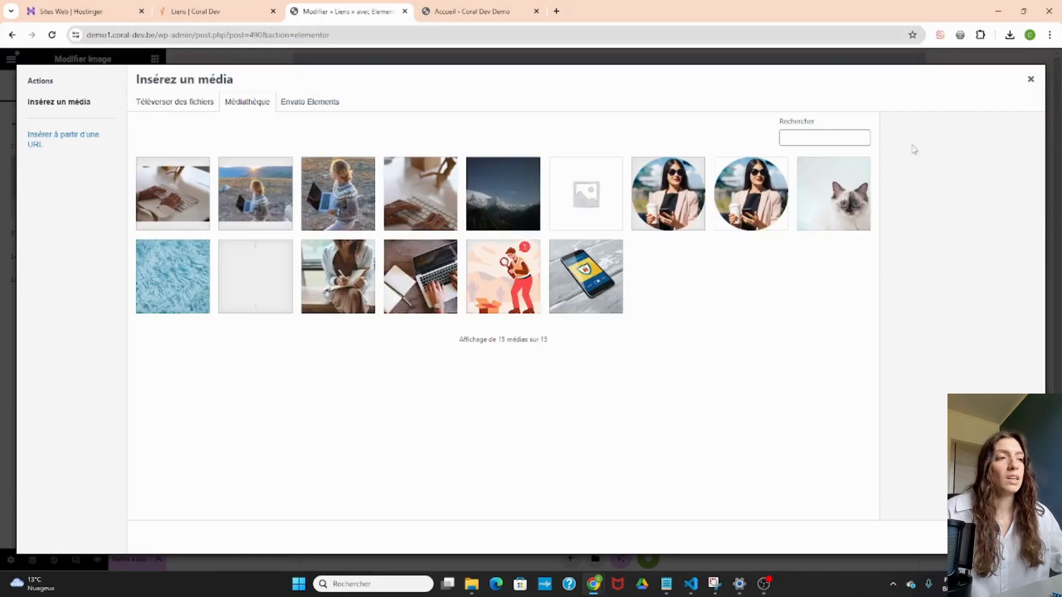
left_click(184, 106)
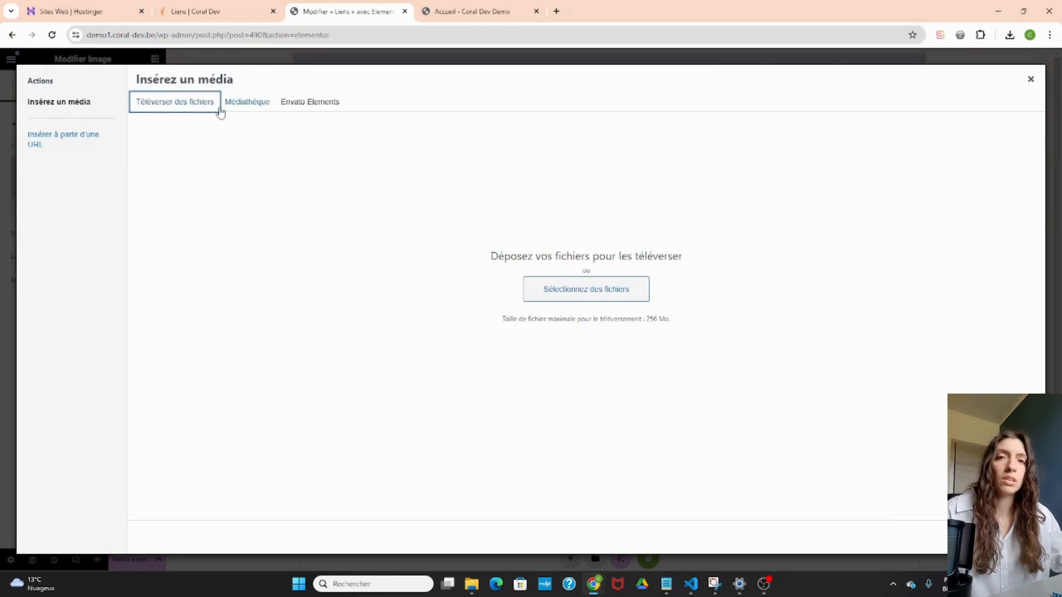
left_click(247, 108)
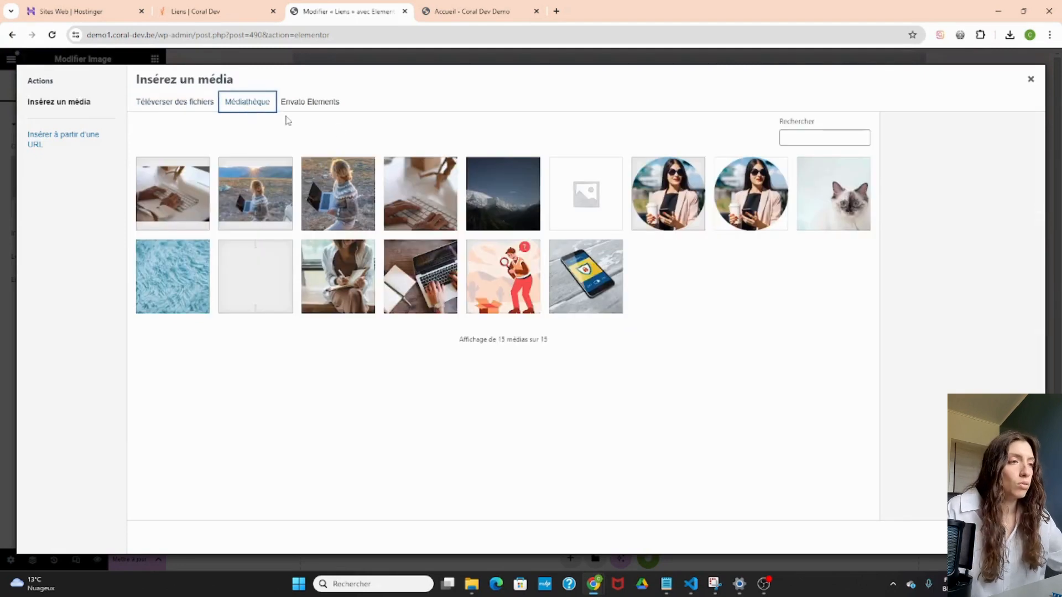
left_click(661, 209)
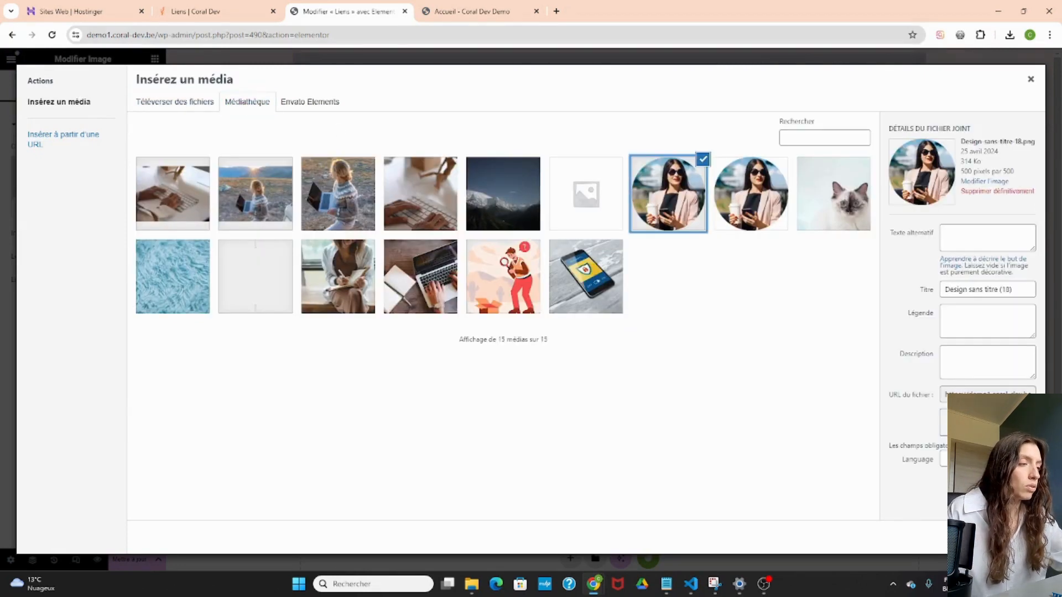
left_click(1002, 537)
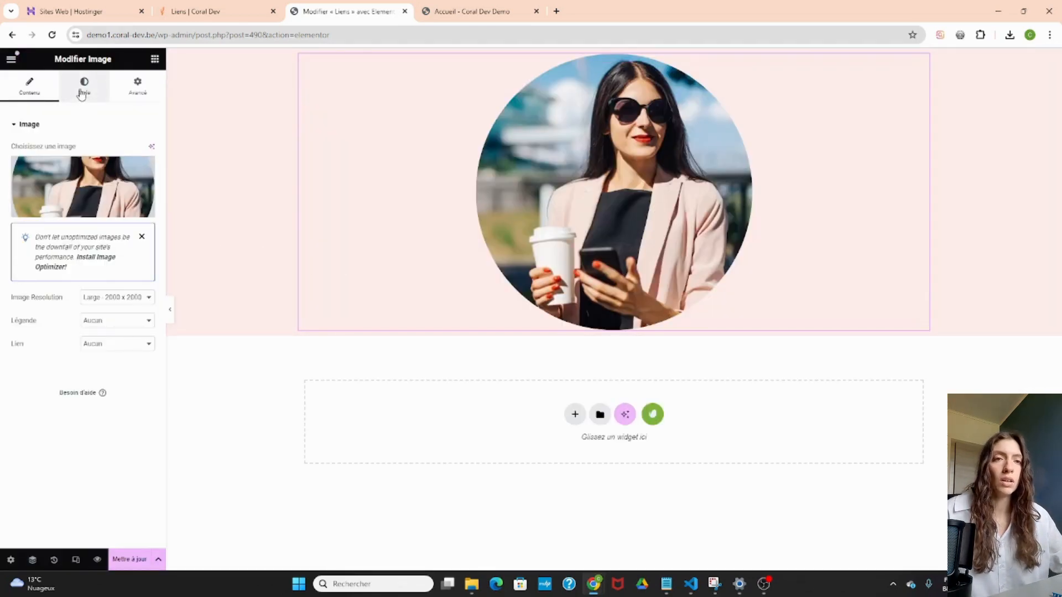
left_click(82, 95)
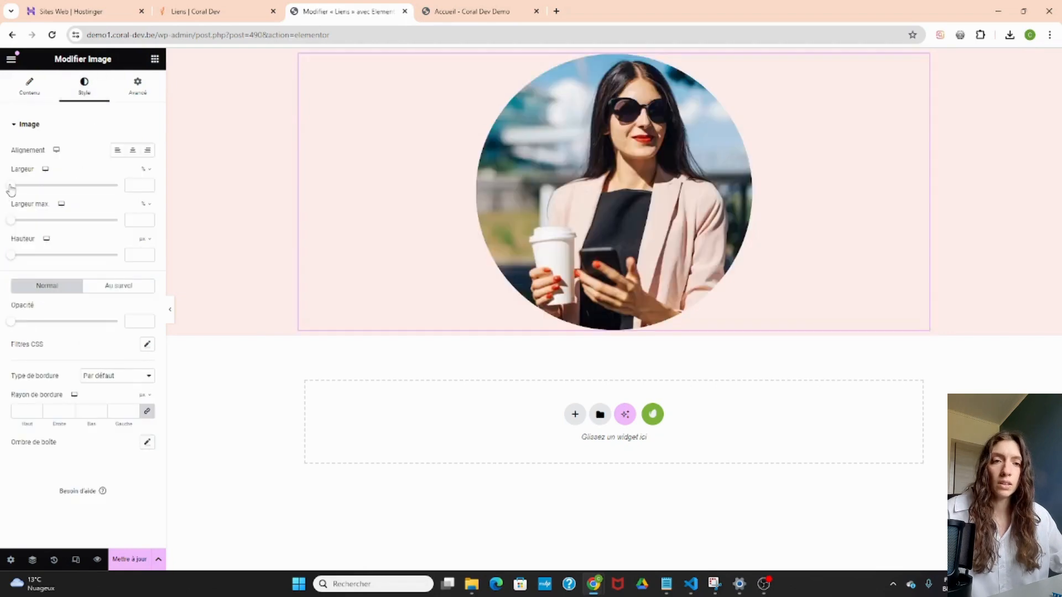
left_click_drag(11, 189, 26, 187)
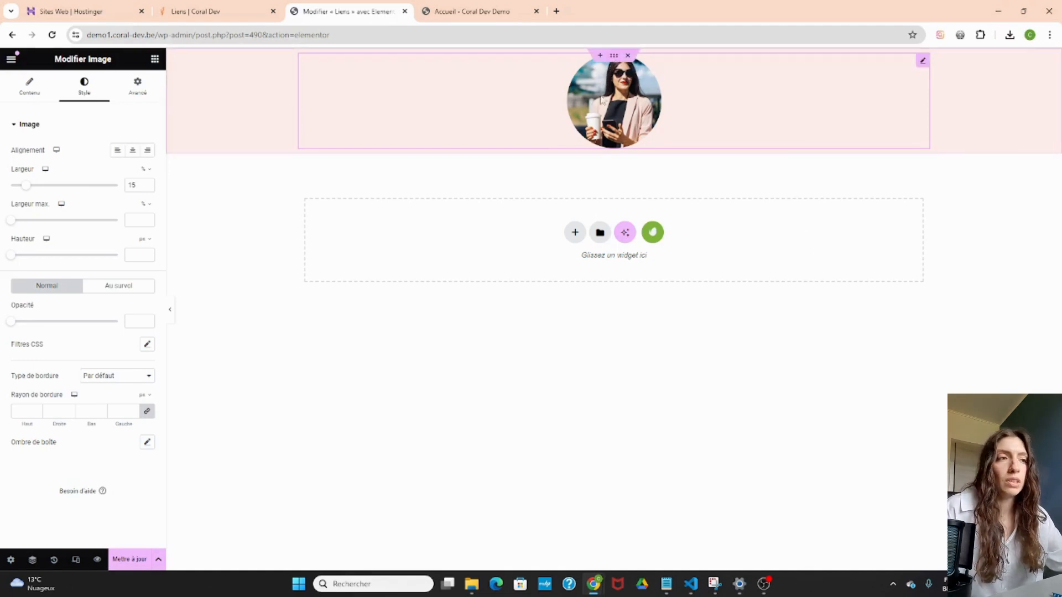
Unlink the container's inner margin values and set the top inner margin to 100 px, with the other sides at 0.
left_click(613, 57)
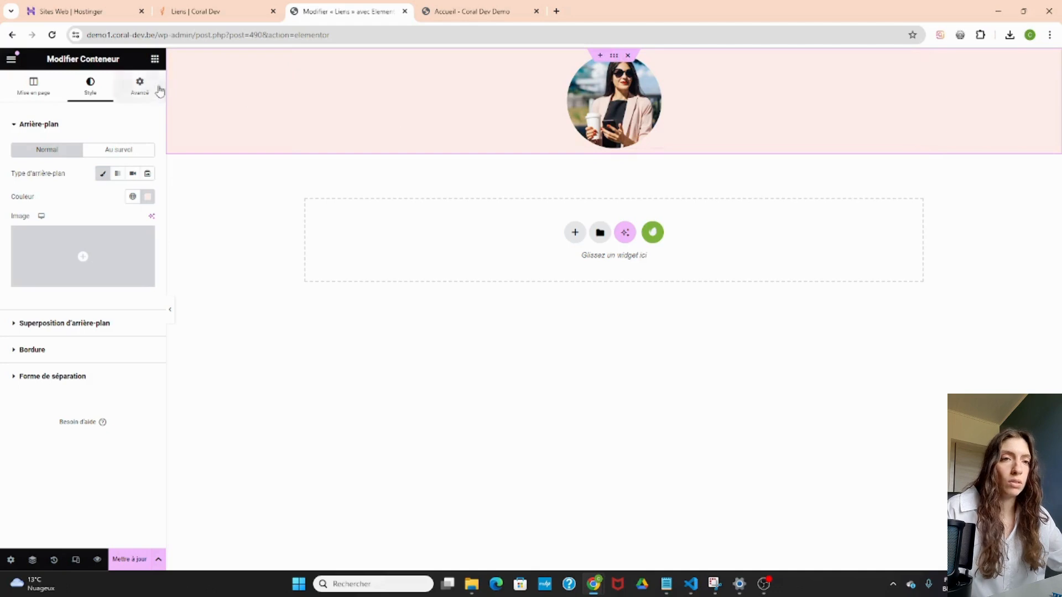
left_click(139, 87)
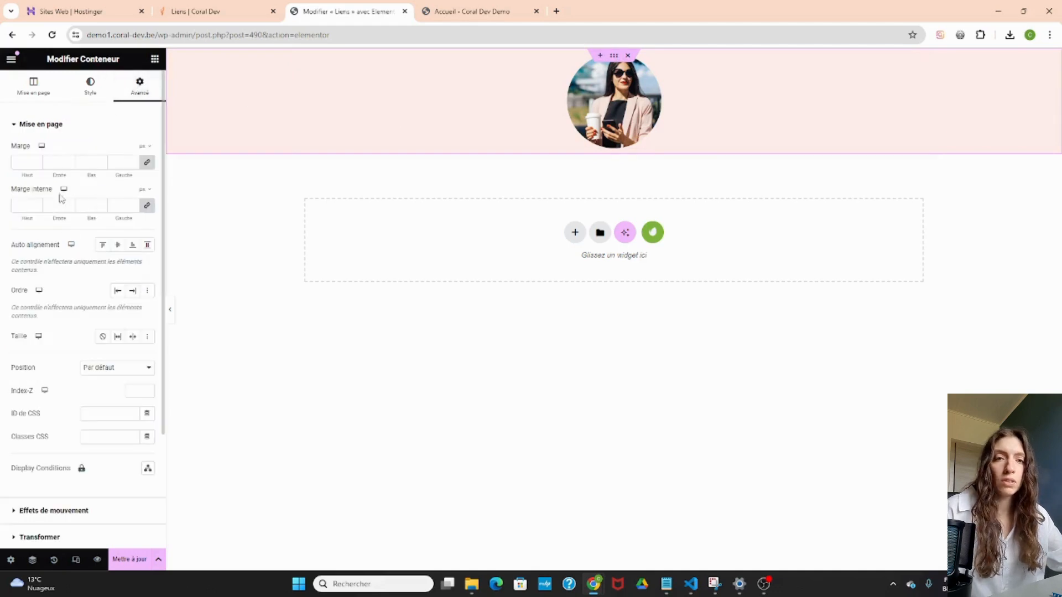
left_click(147, 206)
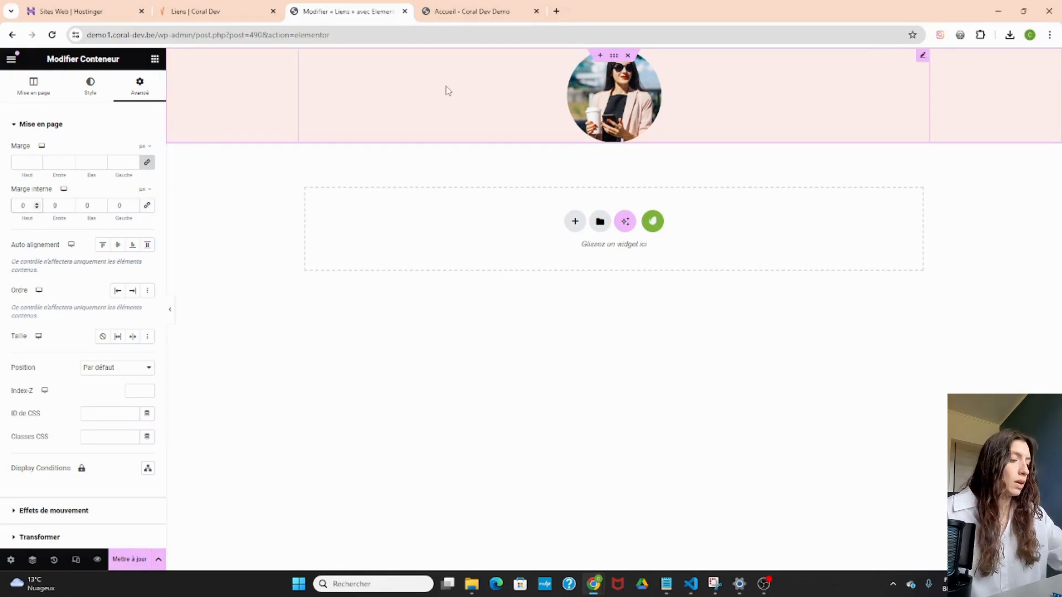
type("5")
key("BackSpace")
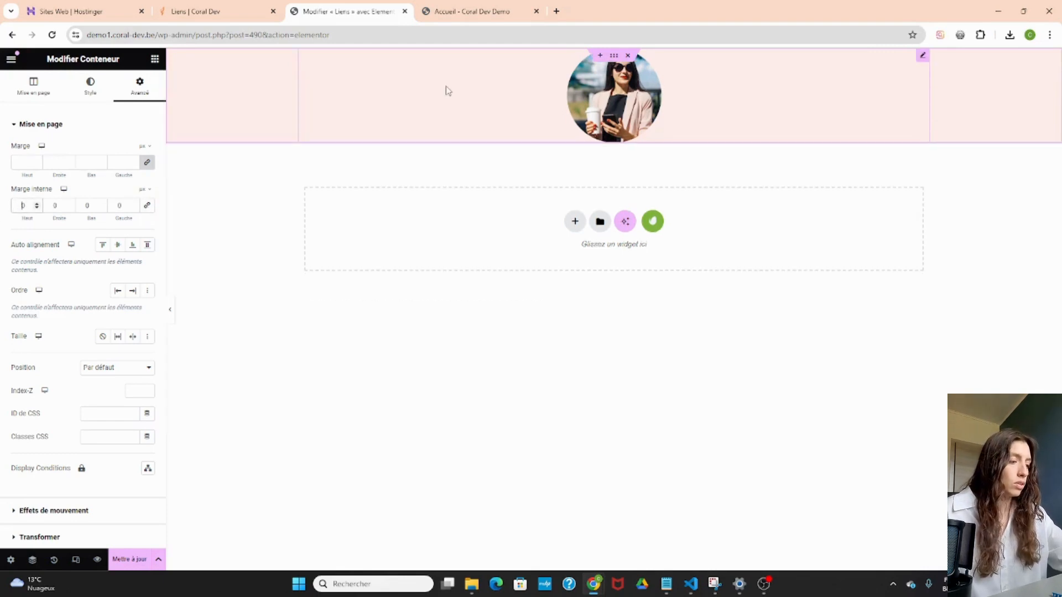
type("100")
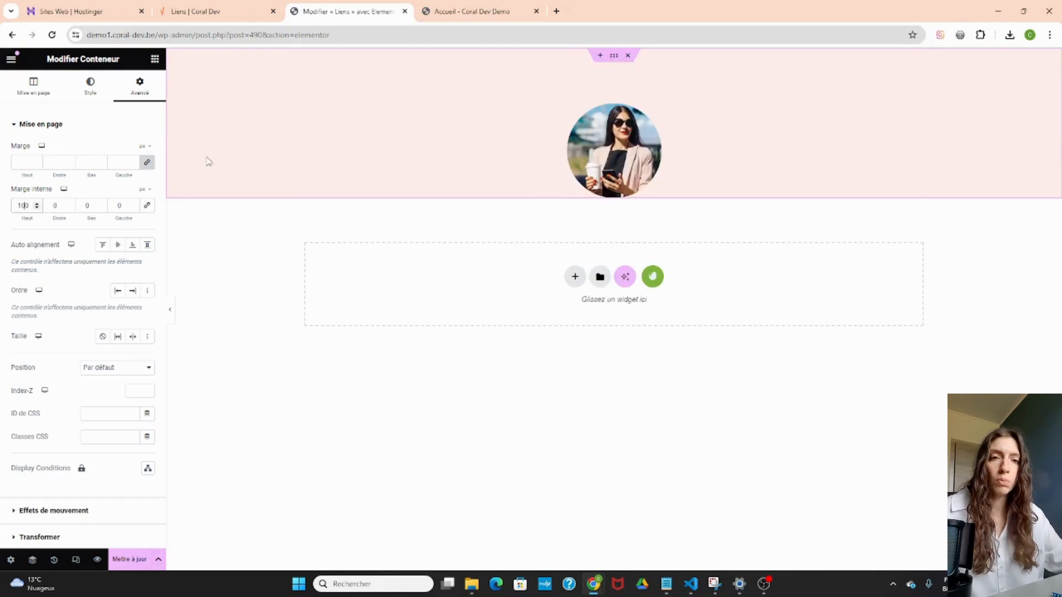
Set the container's bottom inner margin to 100 px.
left_click(118, 205)
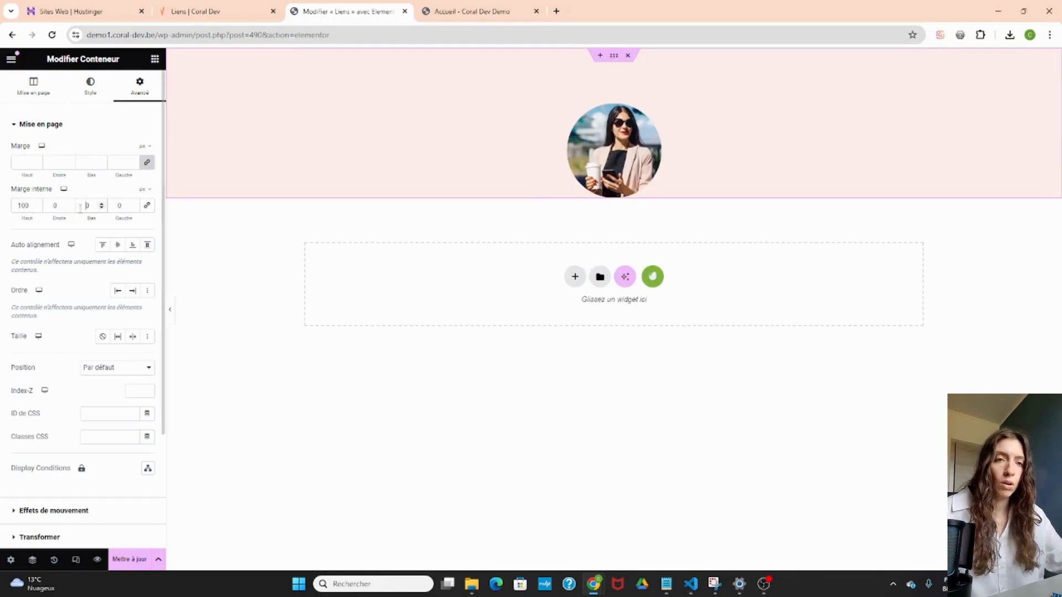
type("1000")
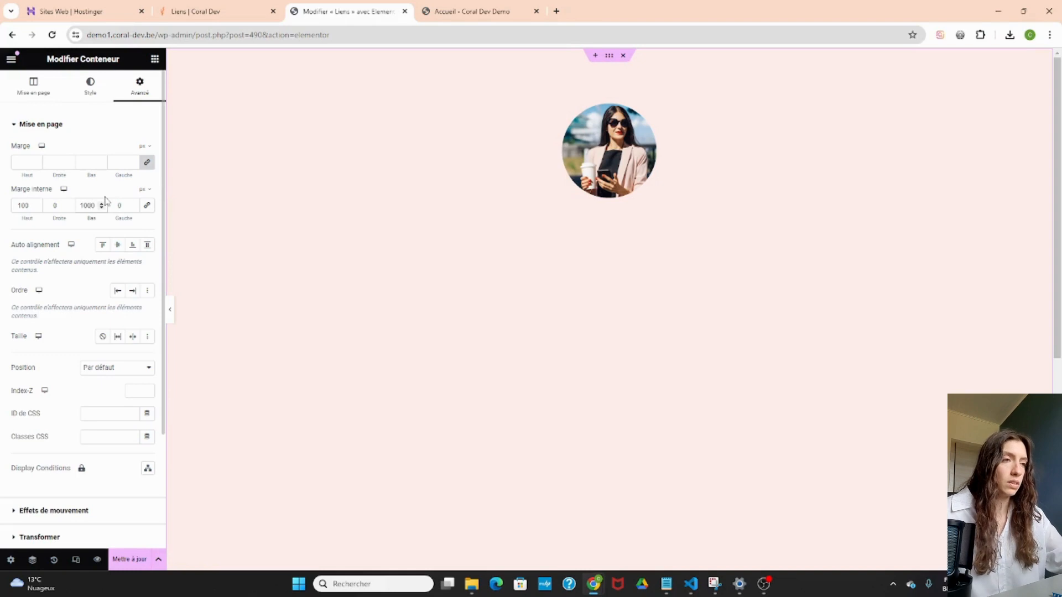
key("BackSpace")
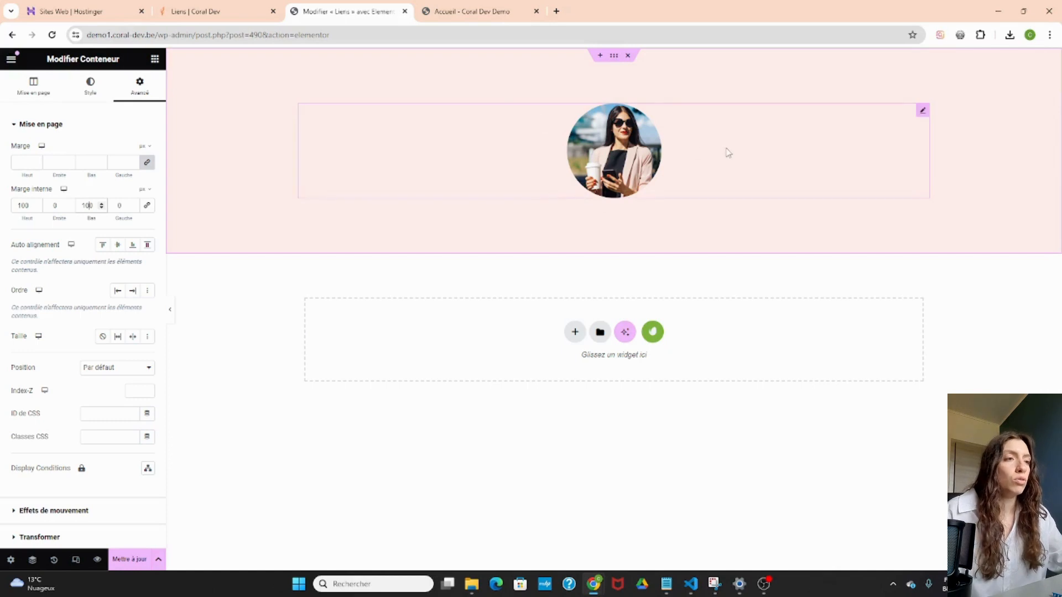
Check the reference Liens page's layout and add a Titre widget to the container directly below the portrait.
left_click(156, 60)
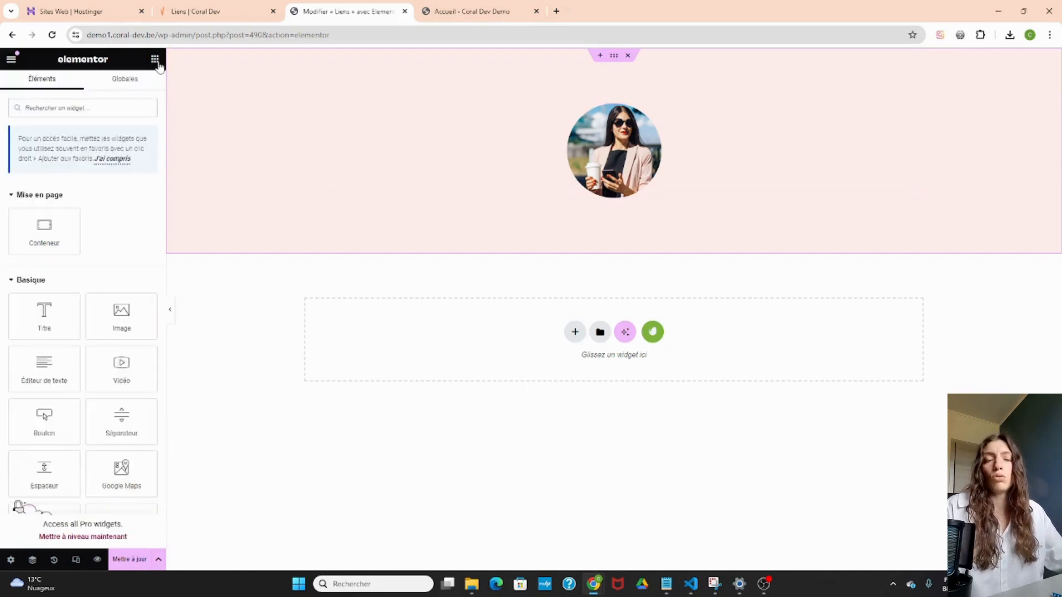
left_click(195, 11)
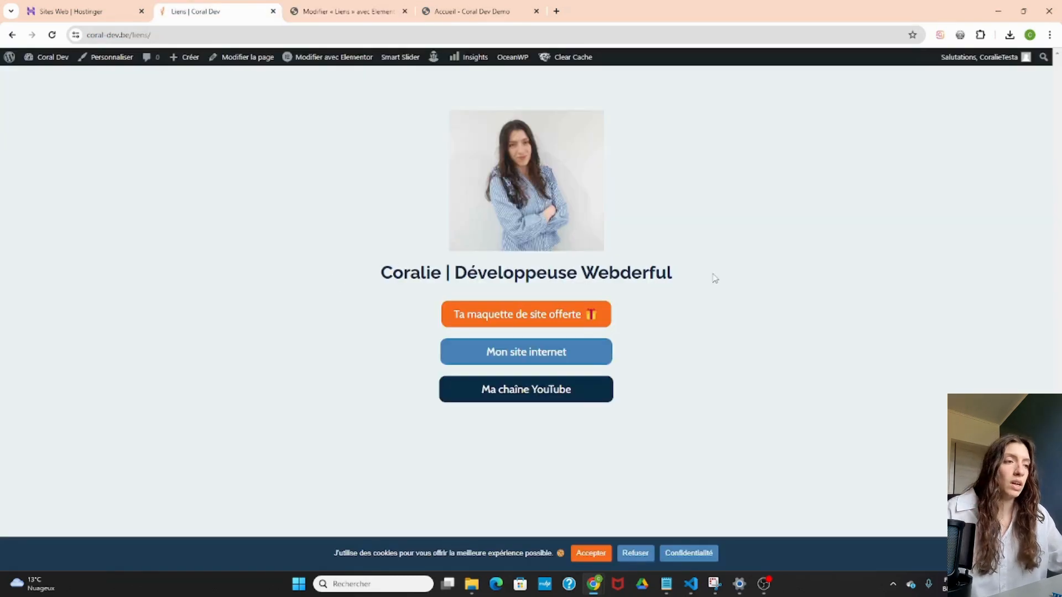
left_click(329, 6)
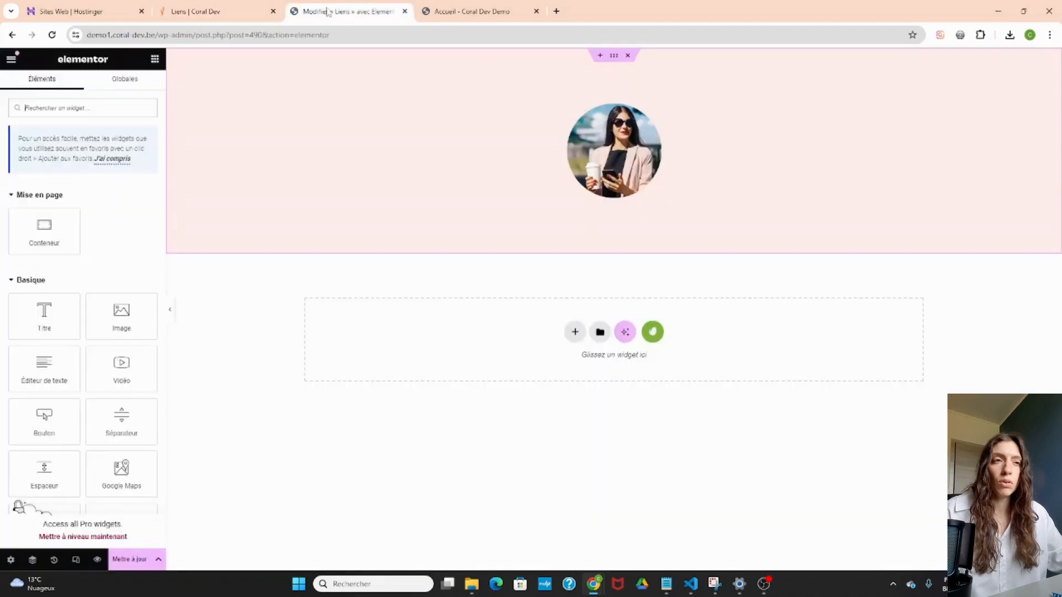
left_click_drag(36, 318, 12, 263)
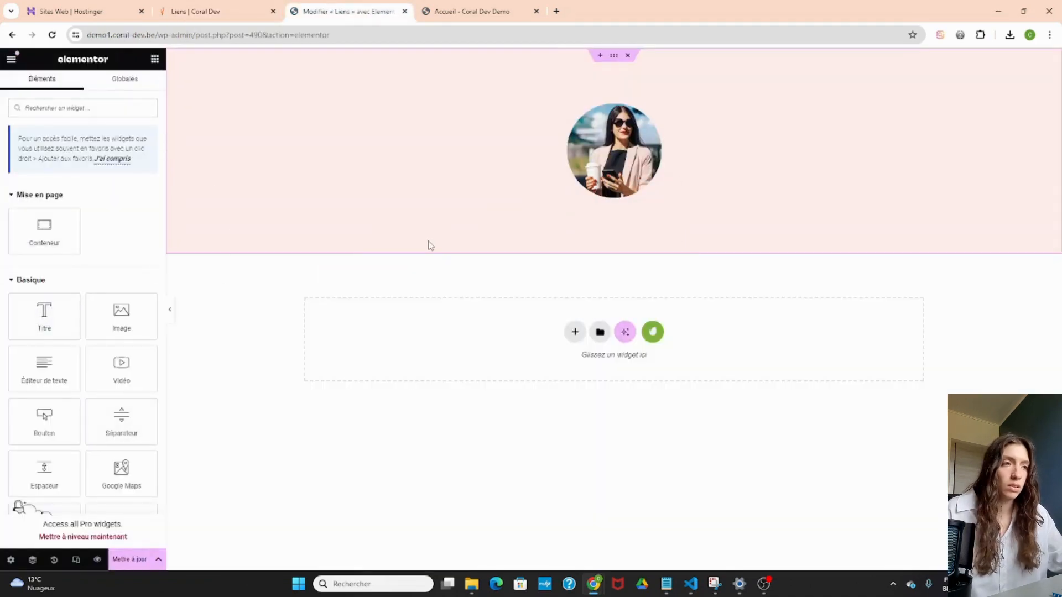
left_click(498, 191)
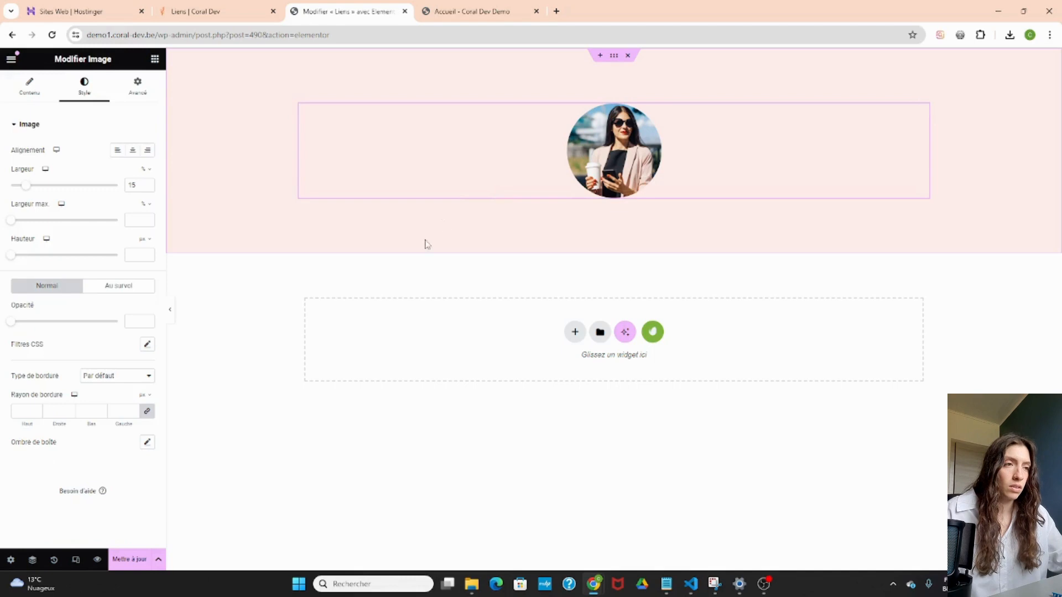
left_click(155, 59)
left_click_drag(44, 315, 642, 203)
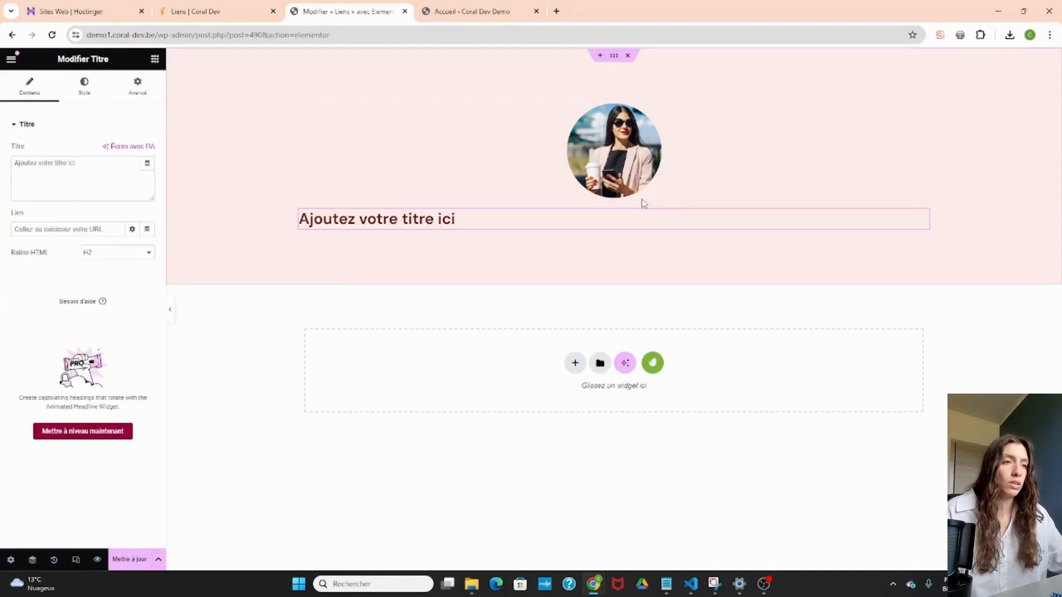
Set the title's HTML tag to H1 and centre its alignment.
left_click(101, 251)
left_click(106, 268)
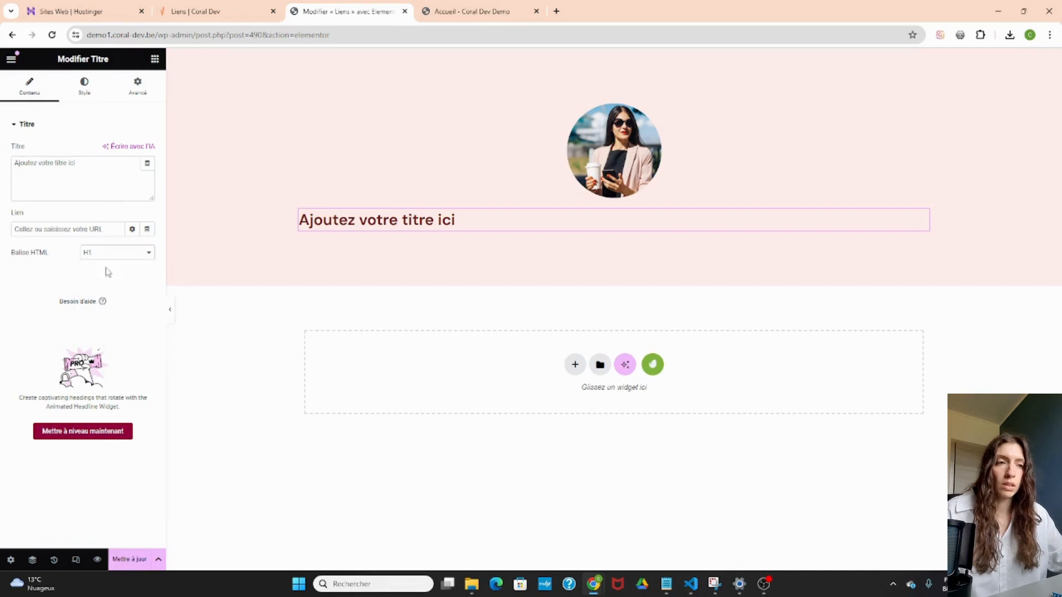
left_click(84, 86)
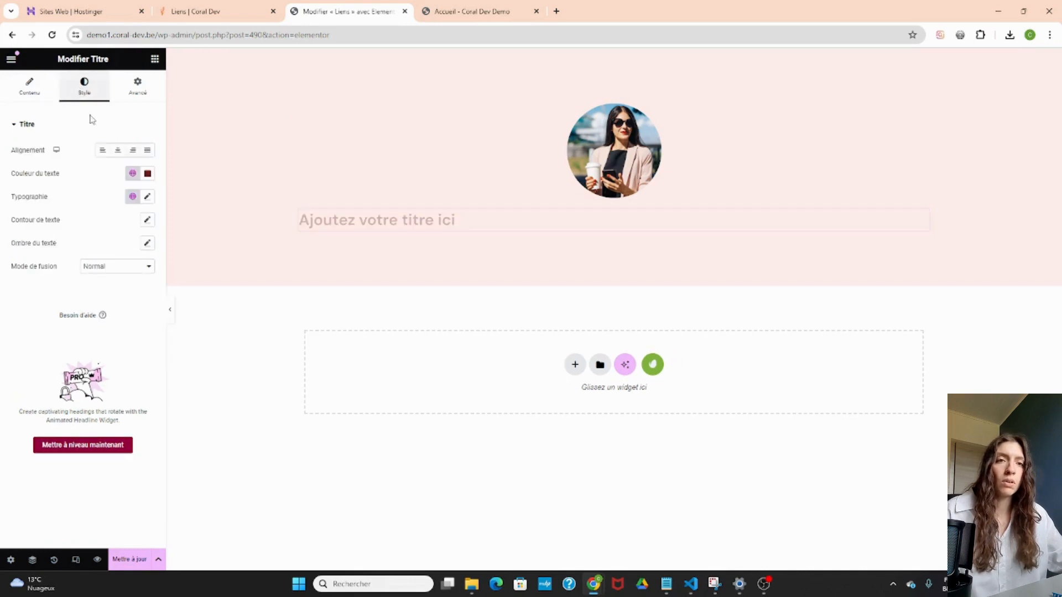
left_click(114, 151)
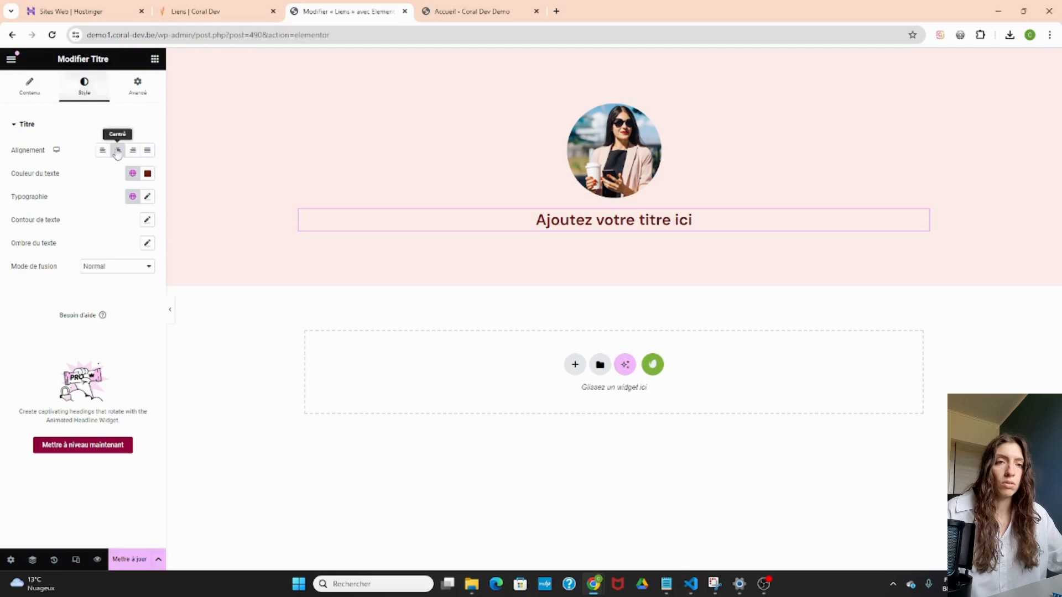
Replace the title's placeholder text with the owner's first name followed by "- Rédactrice web".
left_click(31, 84)
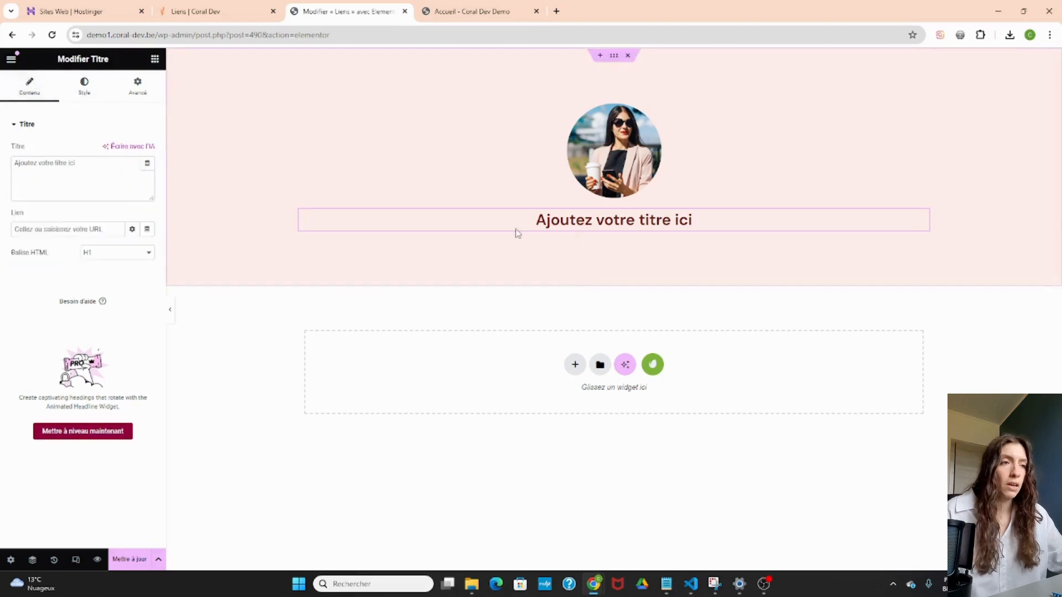
left_click(103, 176)
left_click_drag(102, 176, 2, 176)
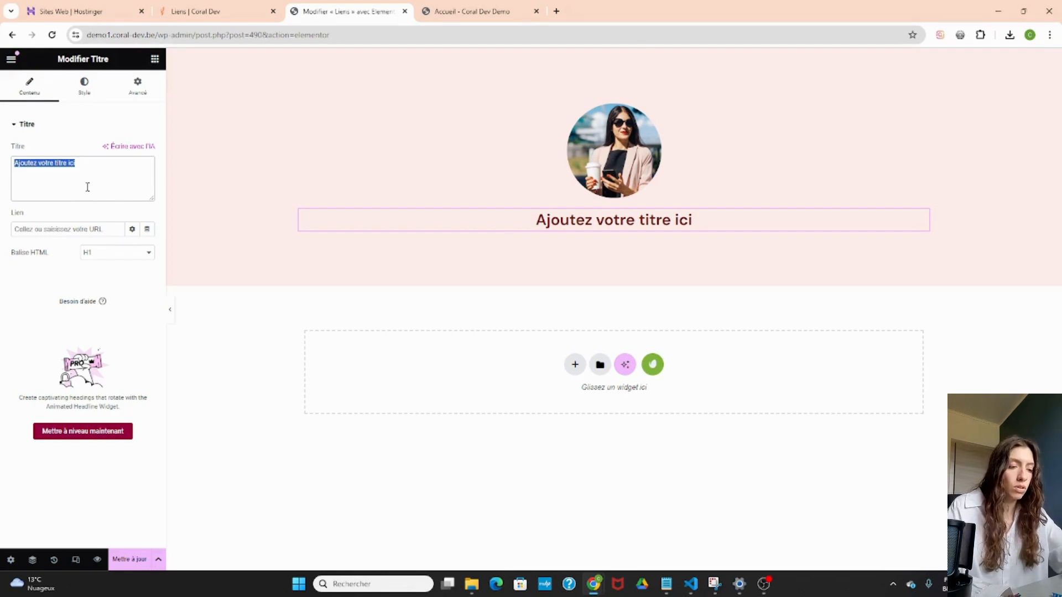
type("Pauline")
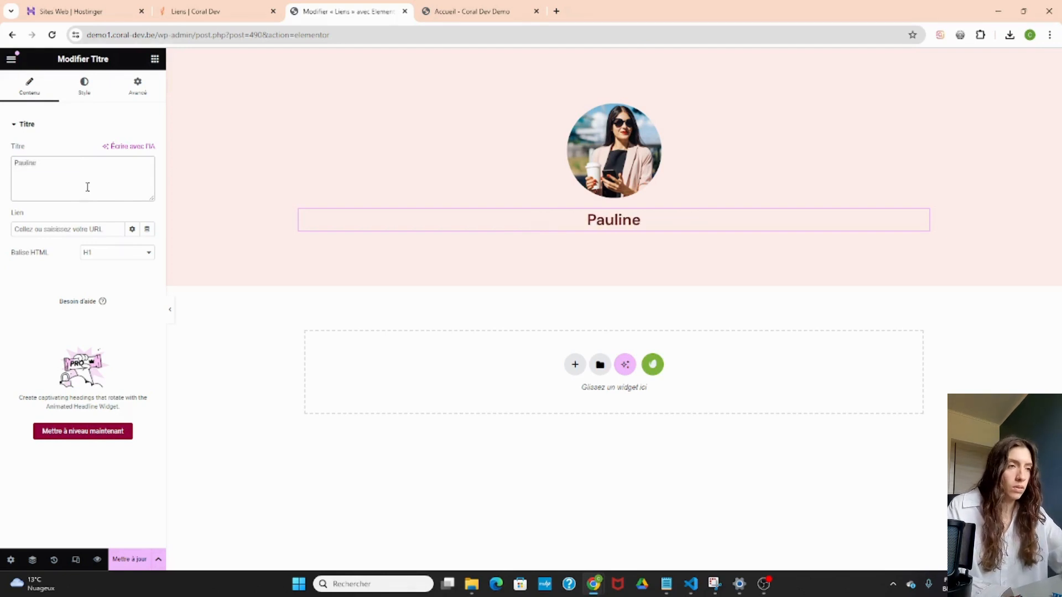
type(" - Ré")
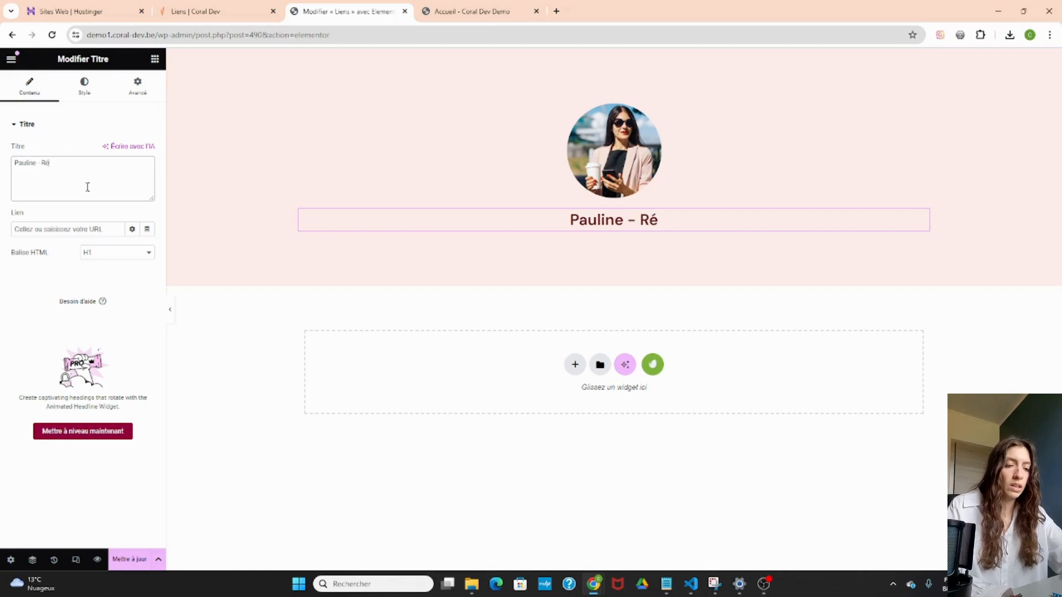
type("dactrice")
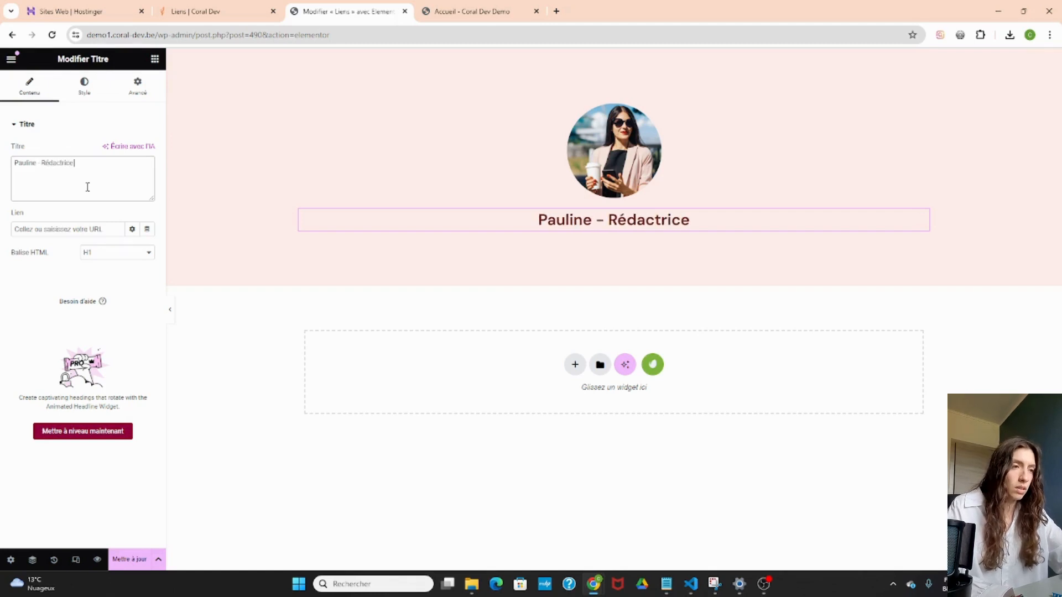
type(" web")
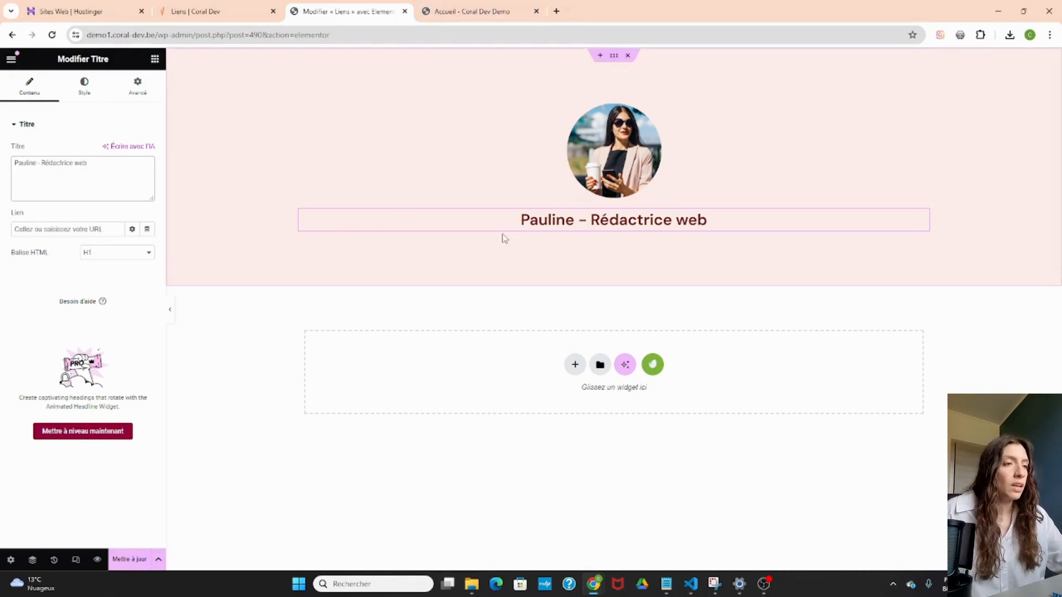
Compare with the link buttons on the reference Liens page and add a Bouton widget below the title.
left_click(247, 8)
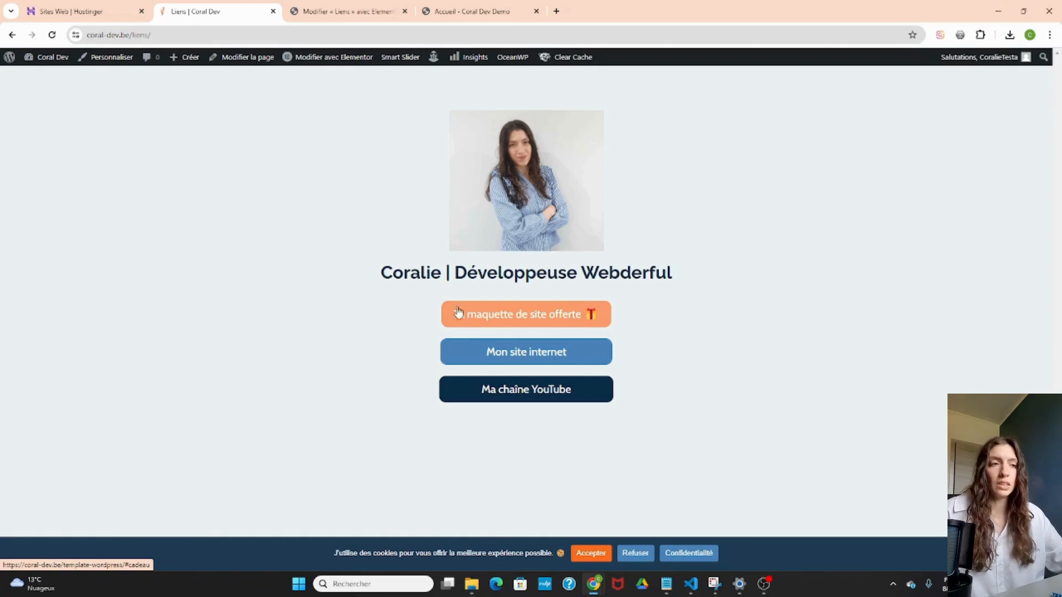
left_click(310, 8)
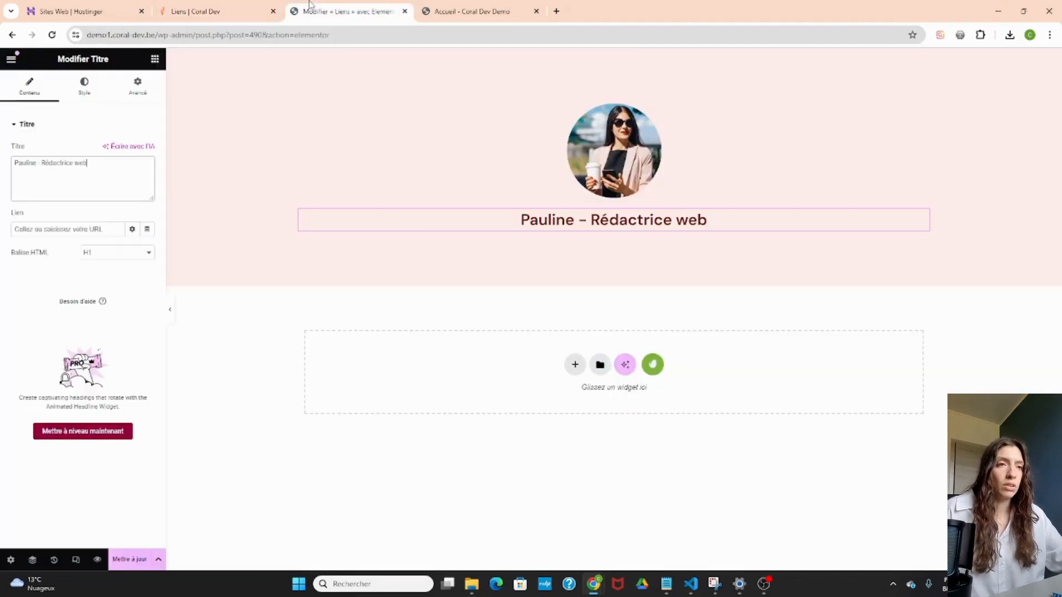
left_click(155, 60)
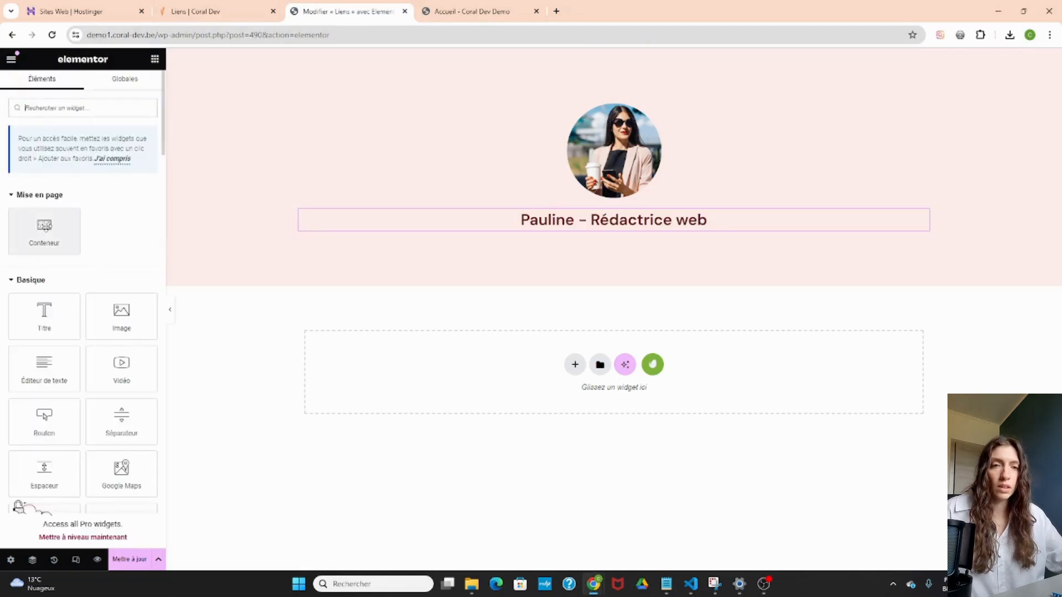
scroll(95, 309, "down", 3)
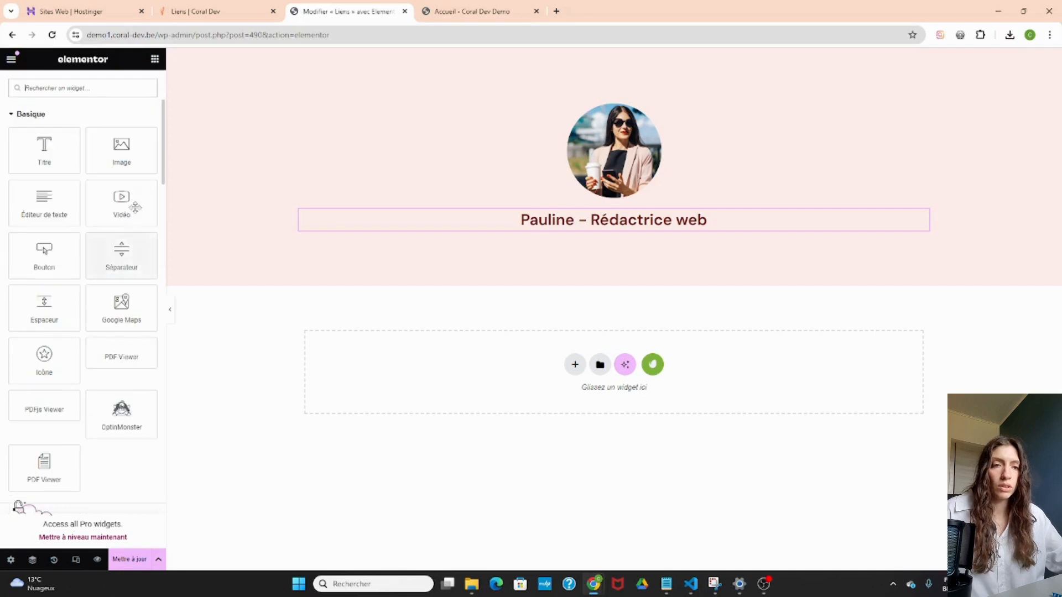
left_click_drag(58, 259, 573, 230)
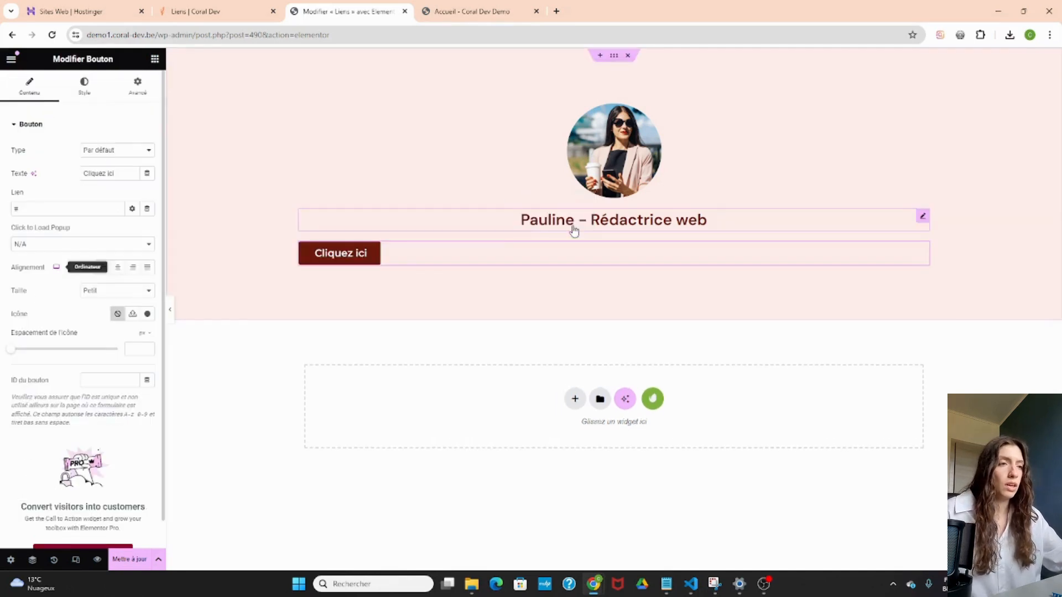
Centre the button's alignment and set its size to "Grand".
left_click(86, 89)
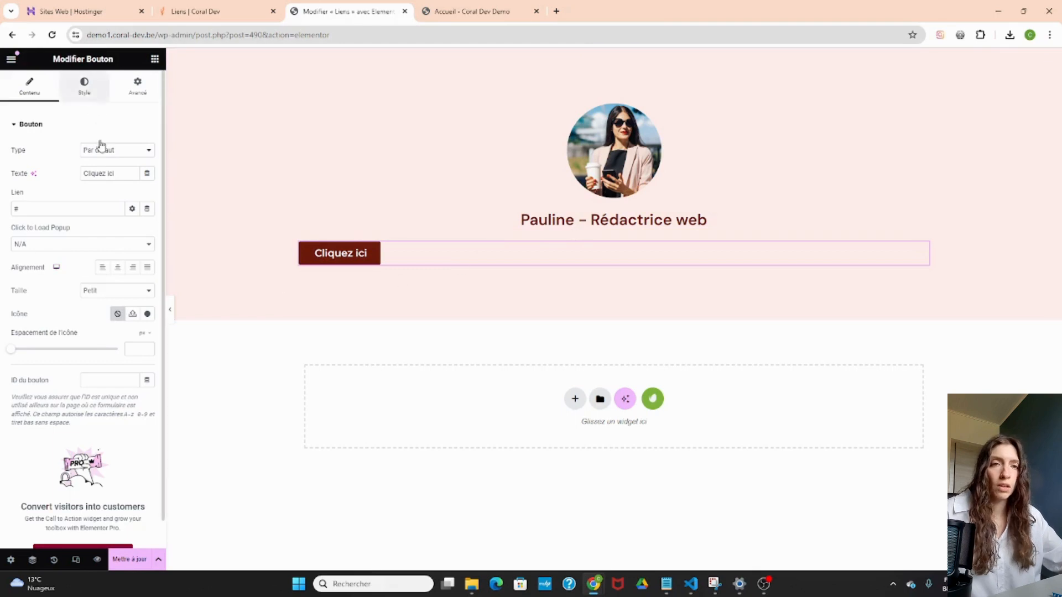
left_click(30, 87)
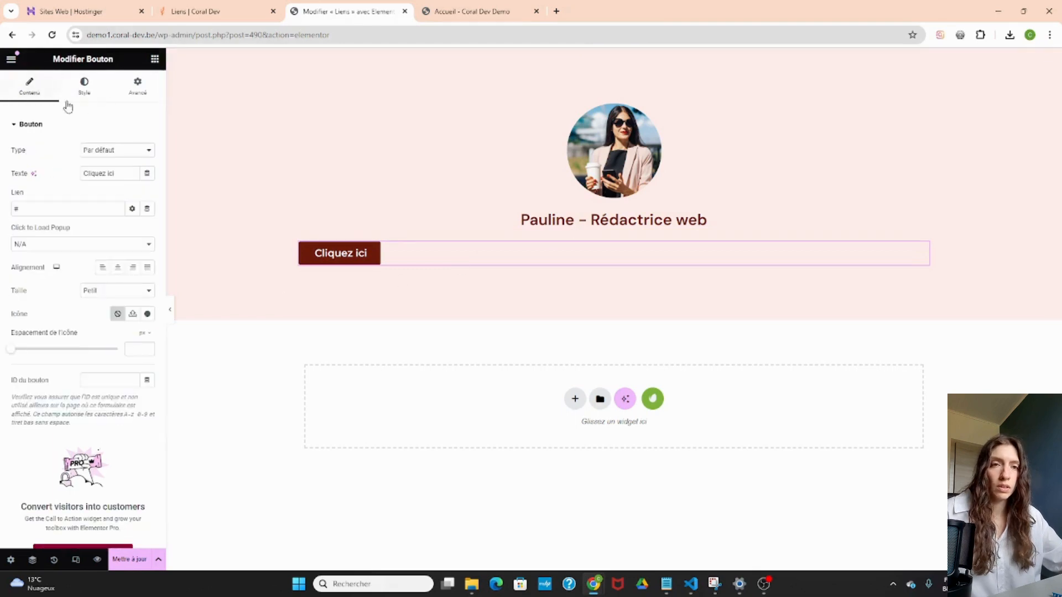
left_click(118, 267)
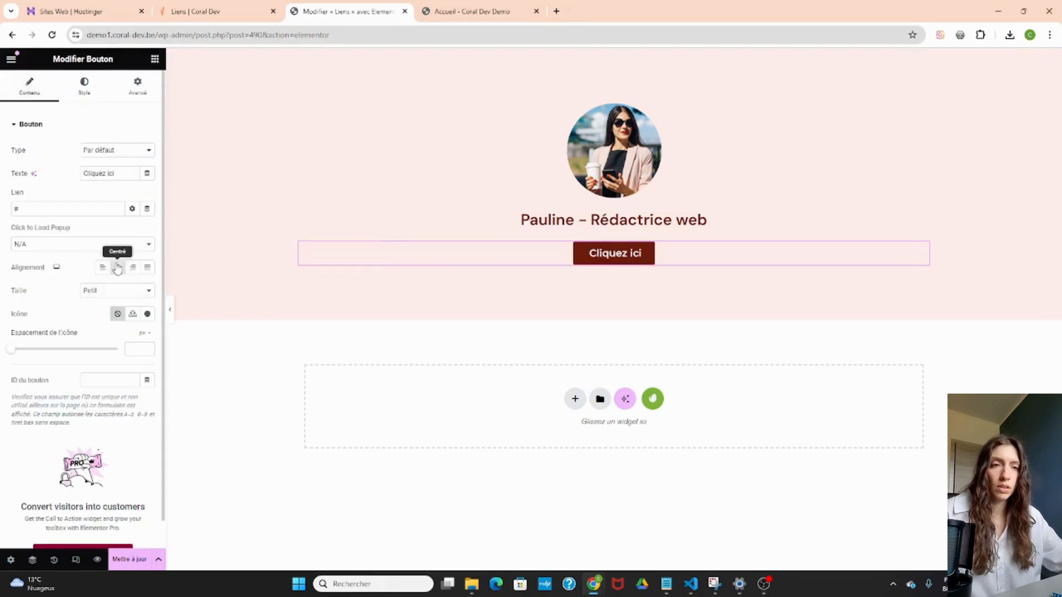
left_click(123, 292)
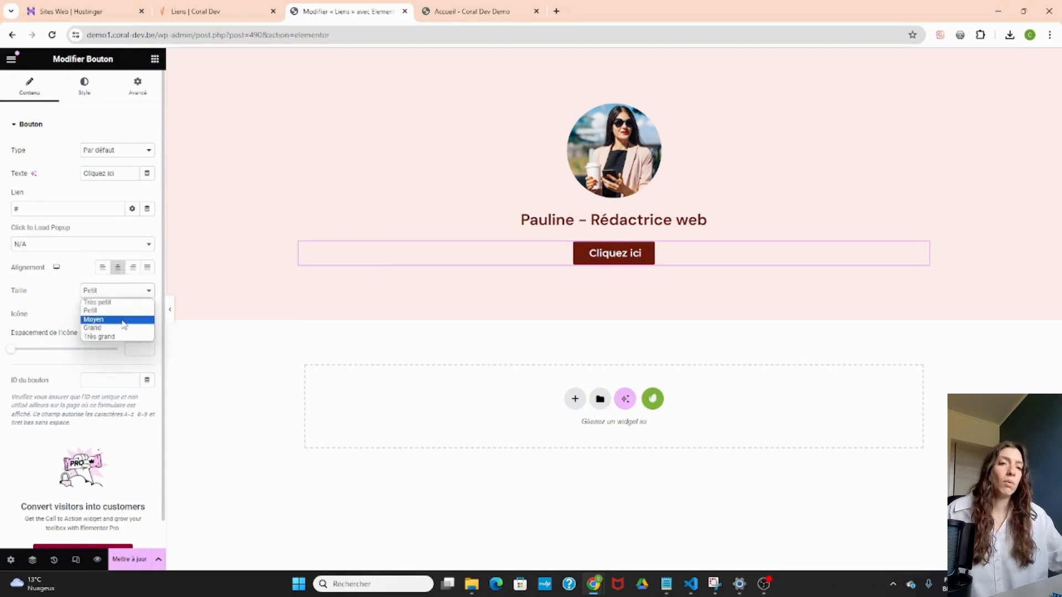
left_click(118, 319)
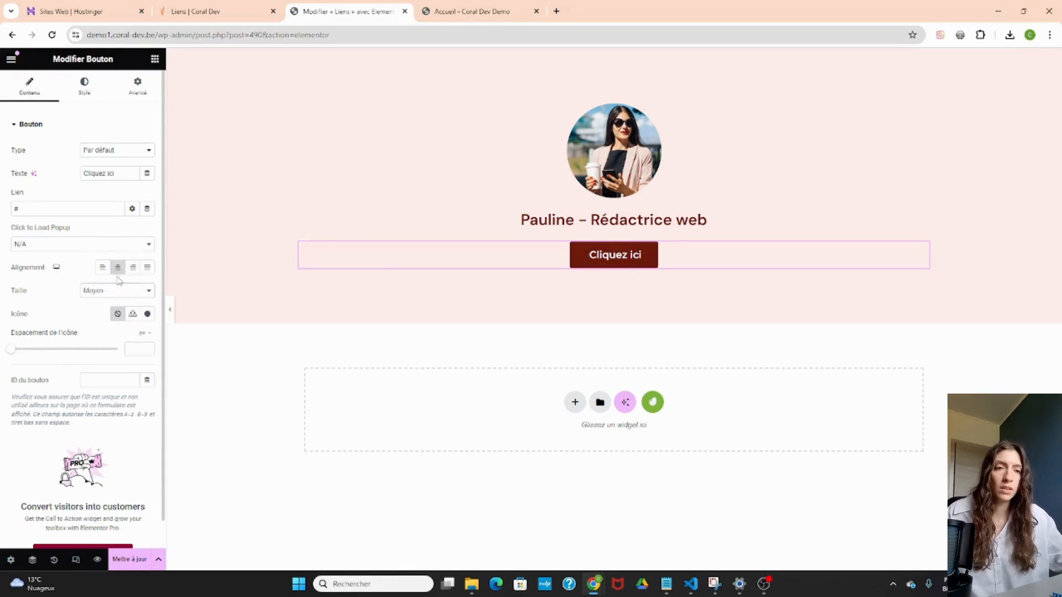
left_click(119, 290)
left_click(118, 330)
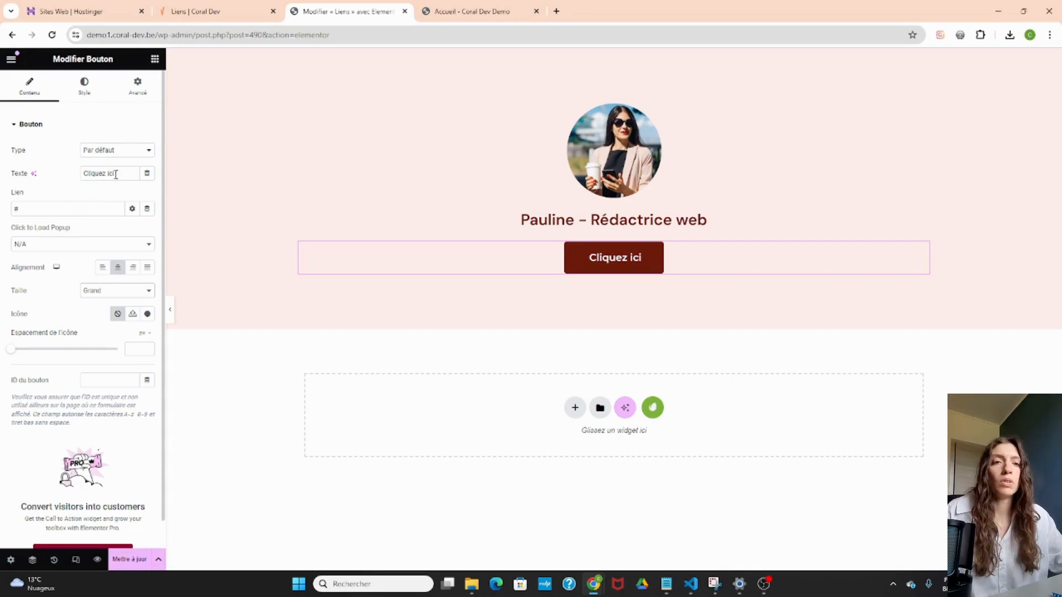
Change the button's text to "Mon guide gratuit".
left_click_drag(116, 174, 84, 175)
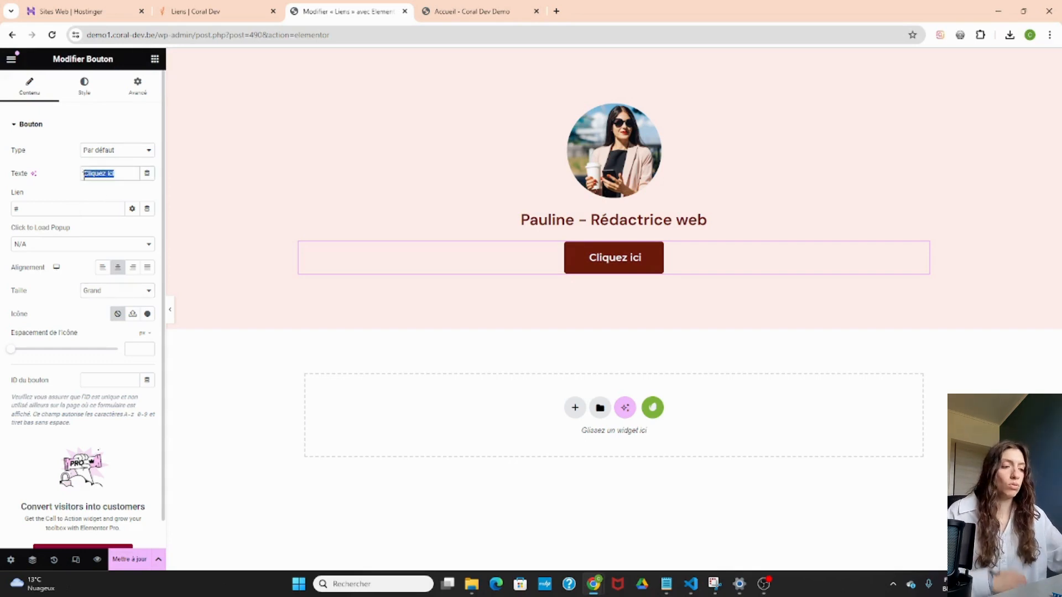
type("M")
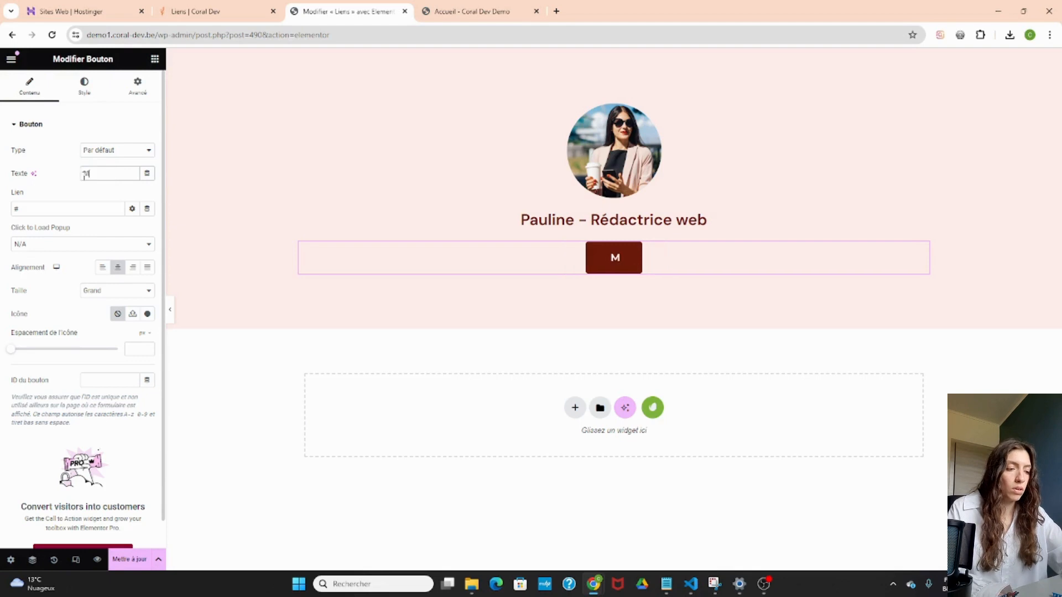
type("on guide")
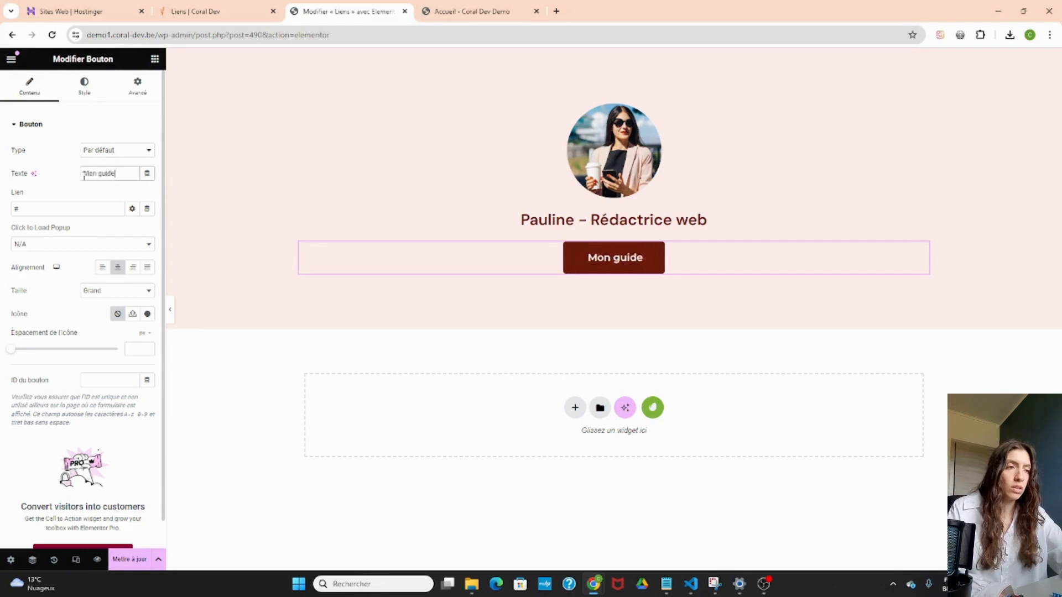
type(" gratuit")
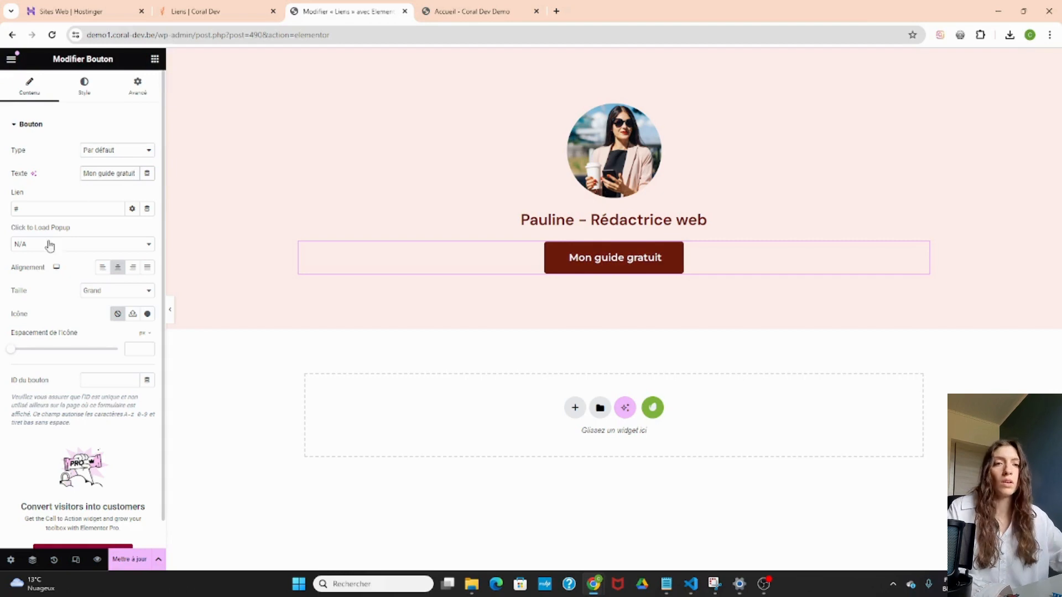
Replace the "Mon guide gratuit" button's placeholder link with the site's "Service 1" page.
left_click_drag(38, 209, 9, 210)
key("BackSpace")
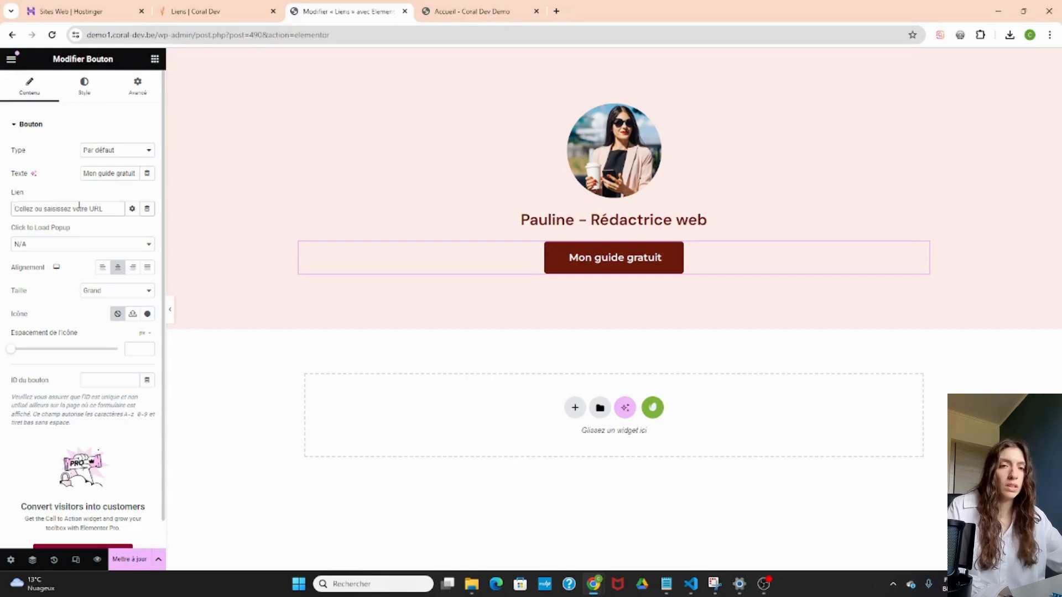
left_click(445, 7)
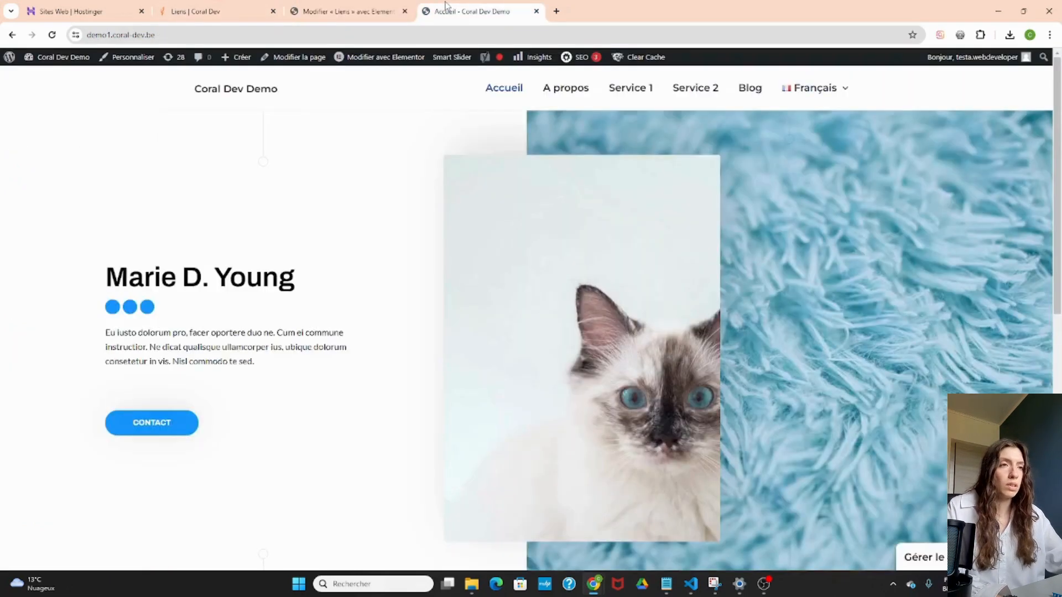
left_click(355, 4)
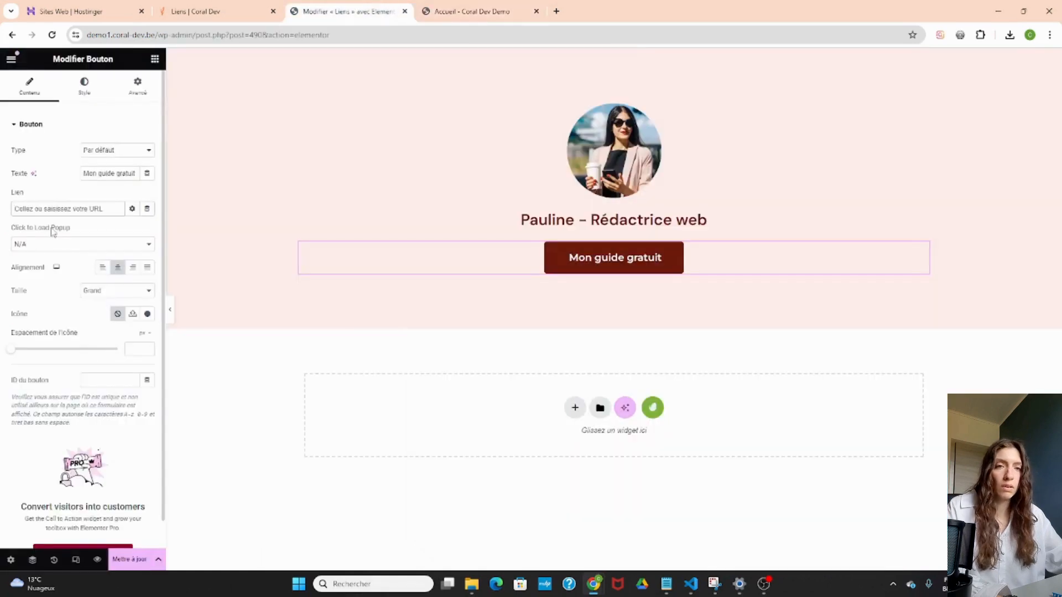
type("servi")
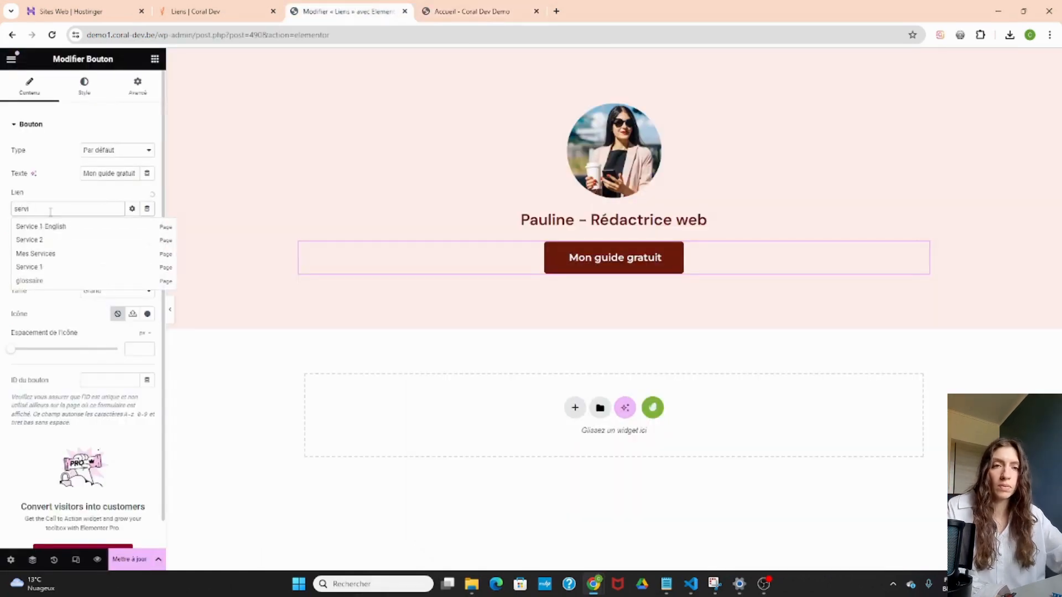
left_click(36, 270)
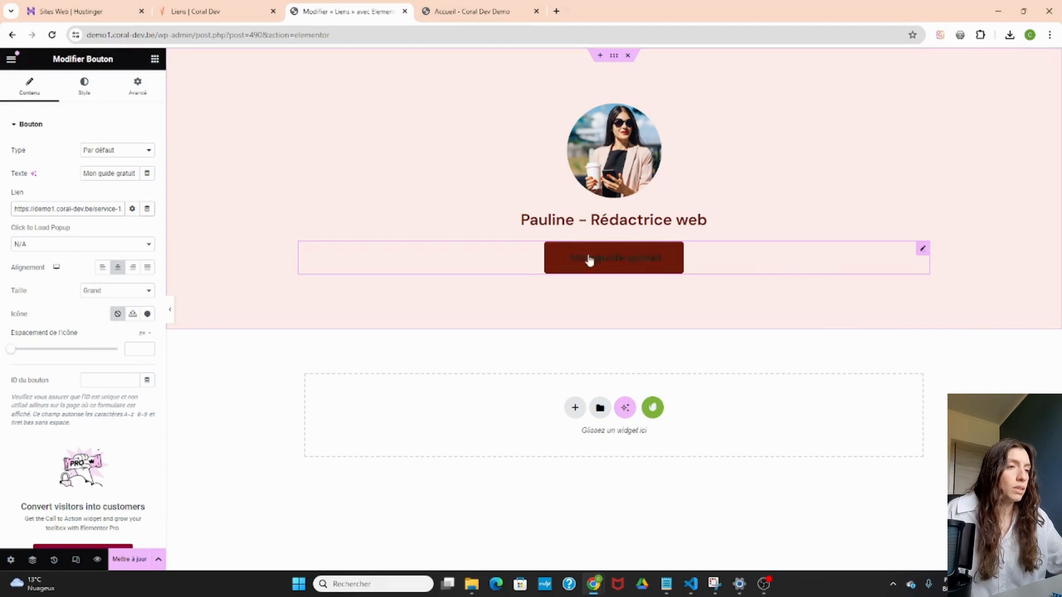
right_click(787, 249)
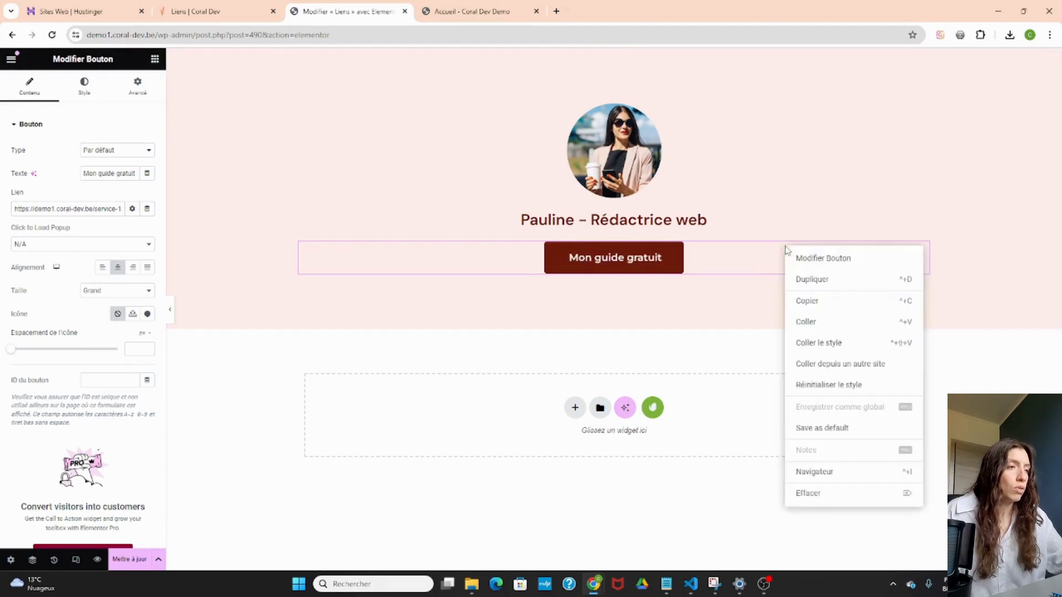
left_click(807, 278)
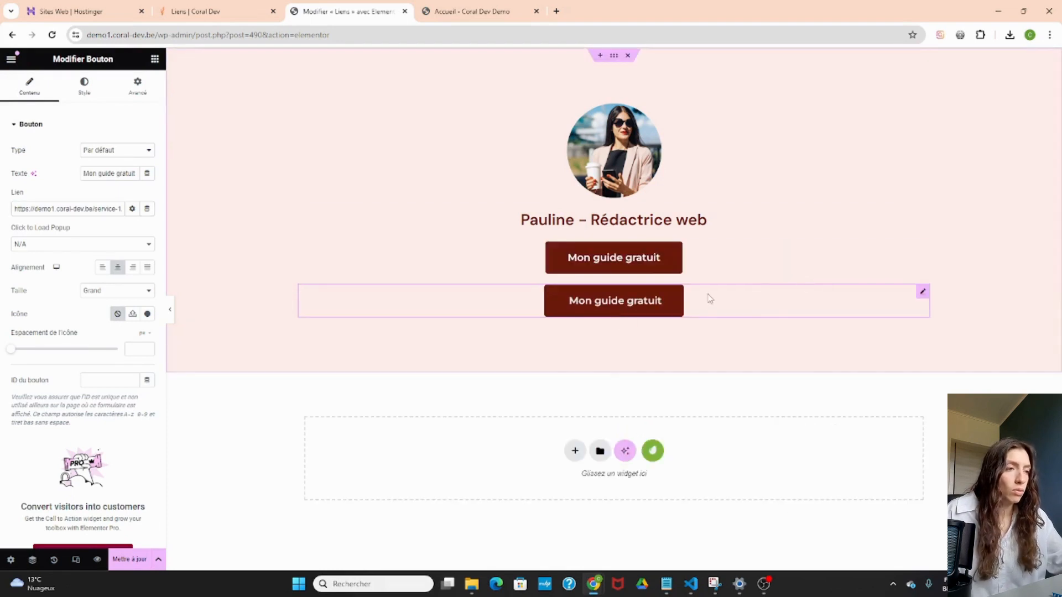
left_click_drag(83, 173, 145, 174)
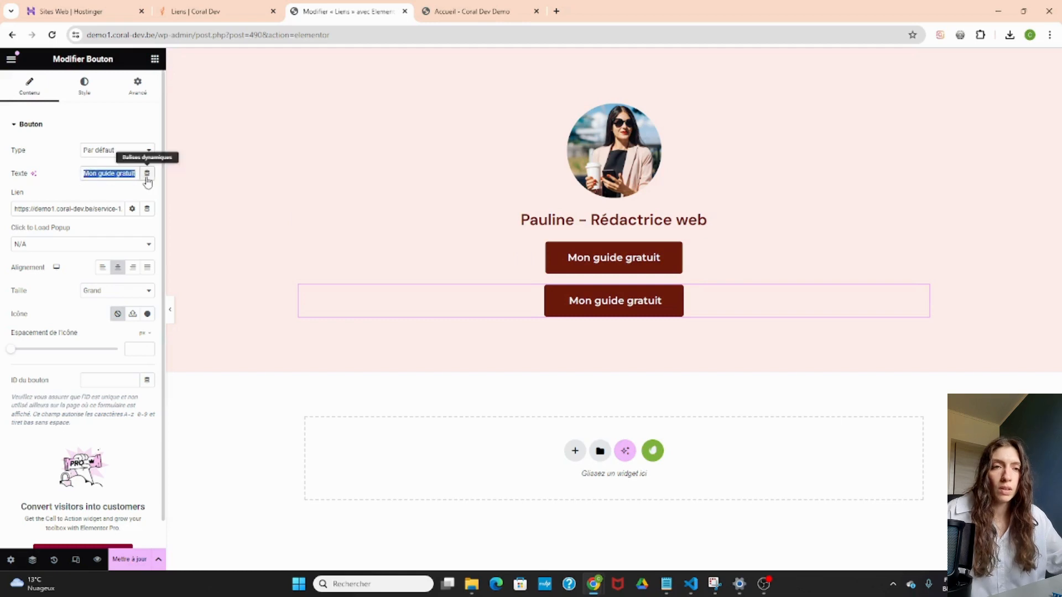
type("Mo,")
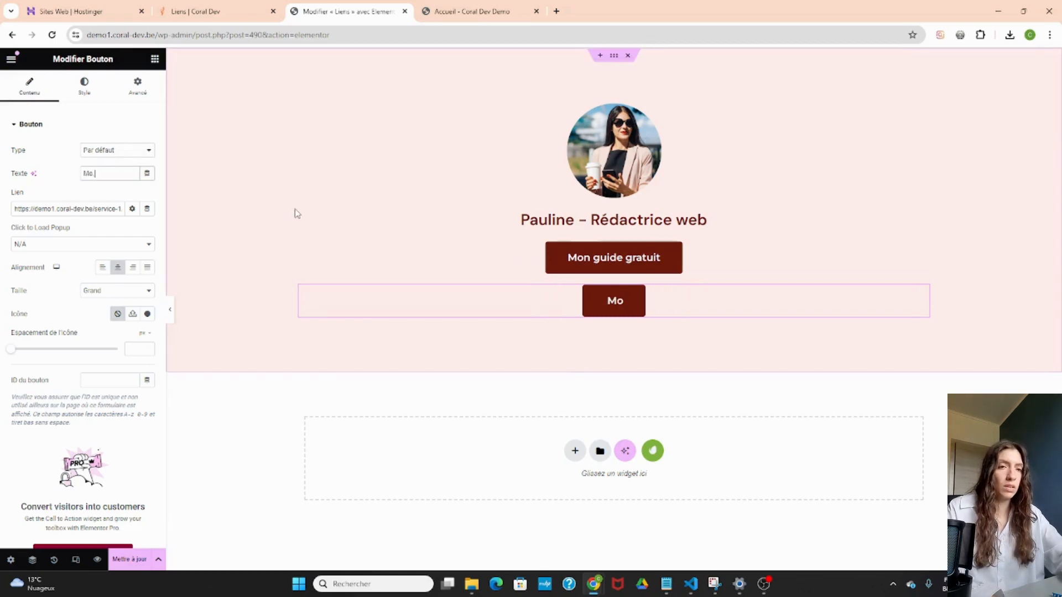
key("BackSpace")
type("n site")
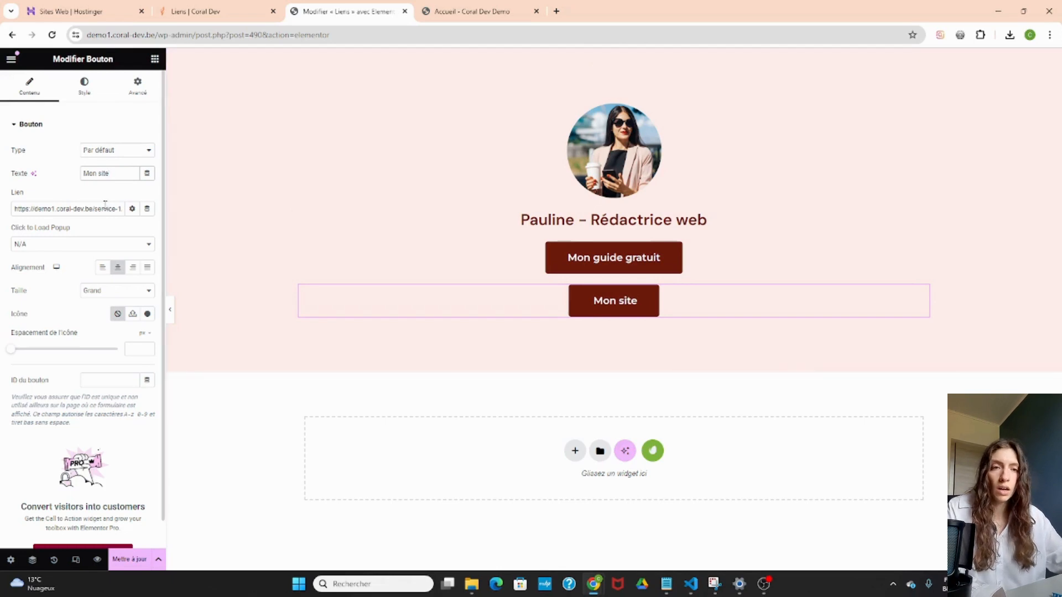
left_click_drag(96, 208, 145, 208)
key("BackSpace")
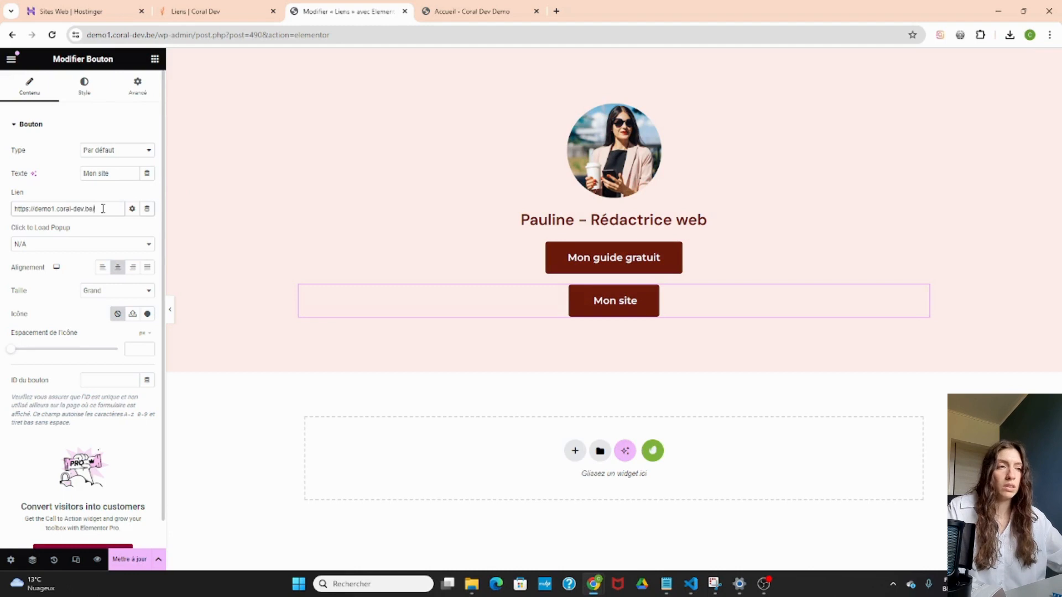
Duplicate the "Mon site" button and change the copy's text to "Mon Youtube".
right_click(738, 302)
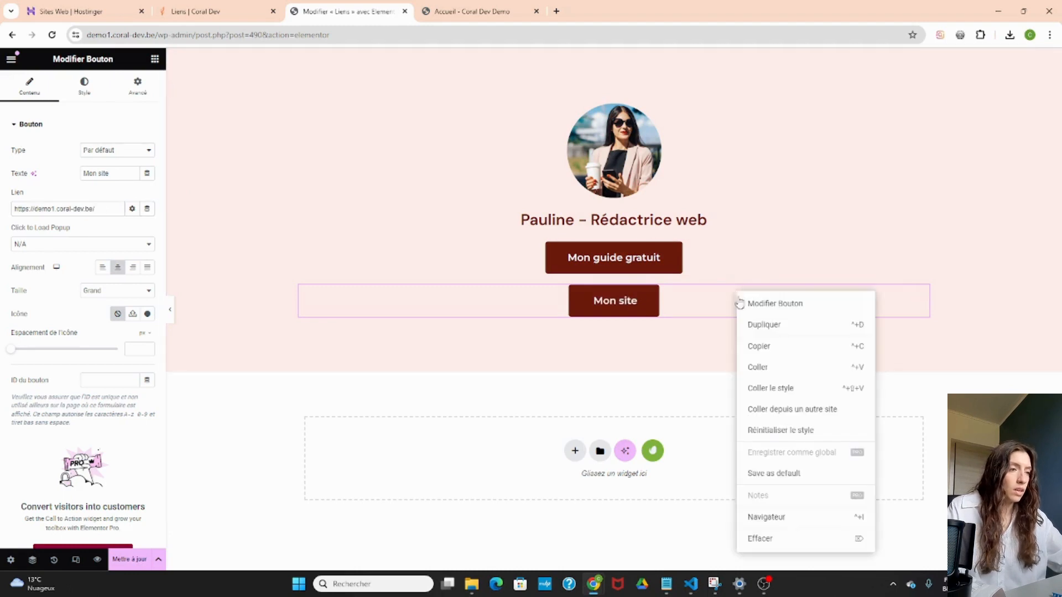
left_click(752, 325)
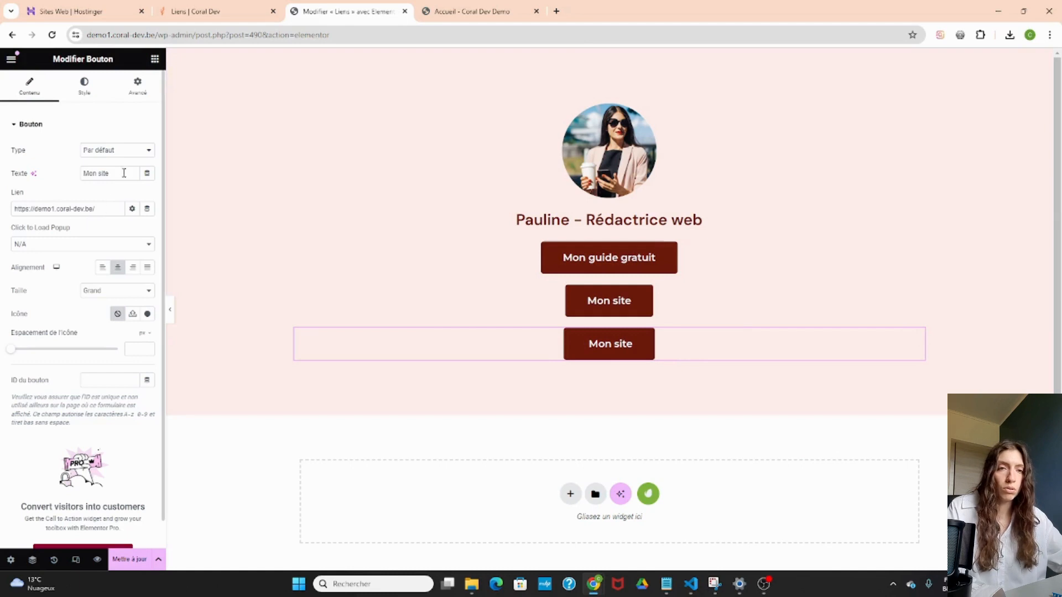
left_click_drag(124, 173, 91, 171)
double_click(103, 173)
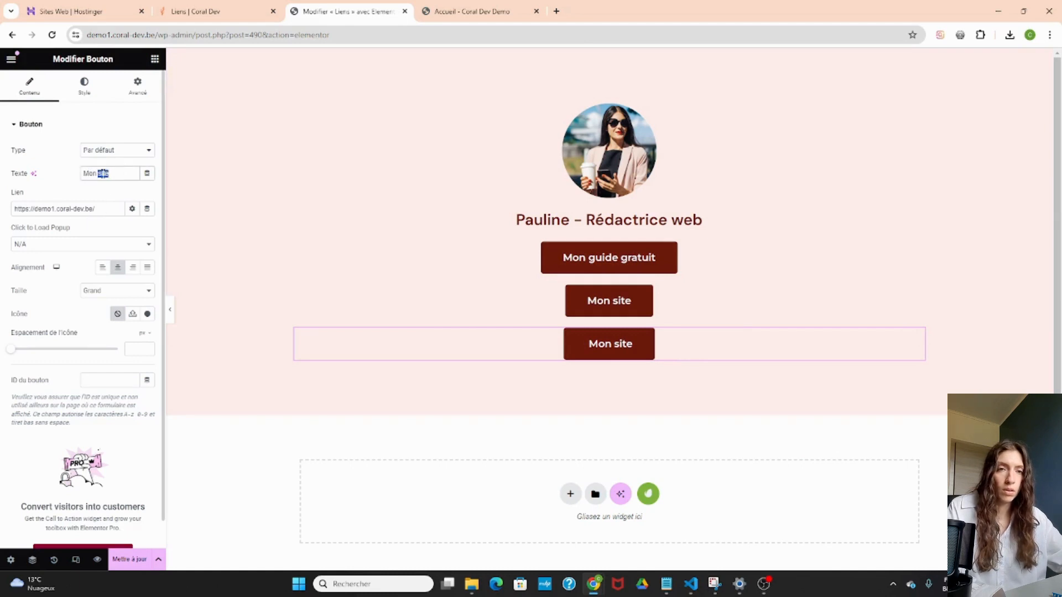
type("Youtube")
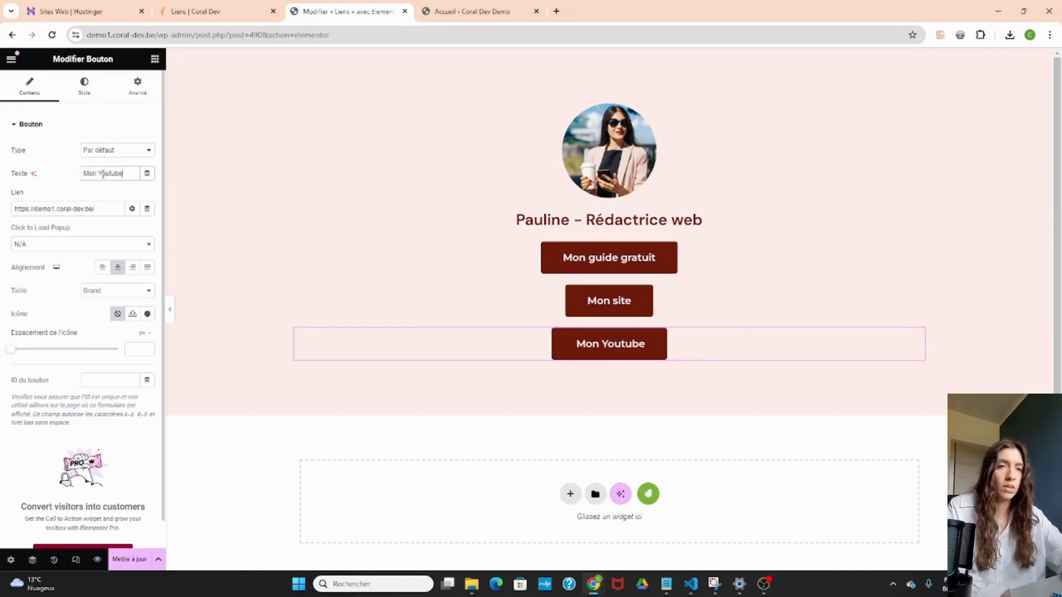
Open the account's own YouTube channel in a new browser tab and copy its URL.
left_click(555, 11)
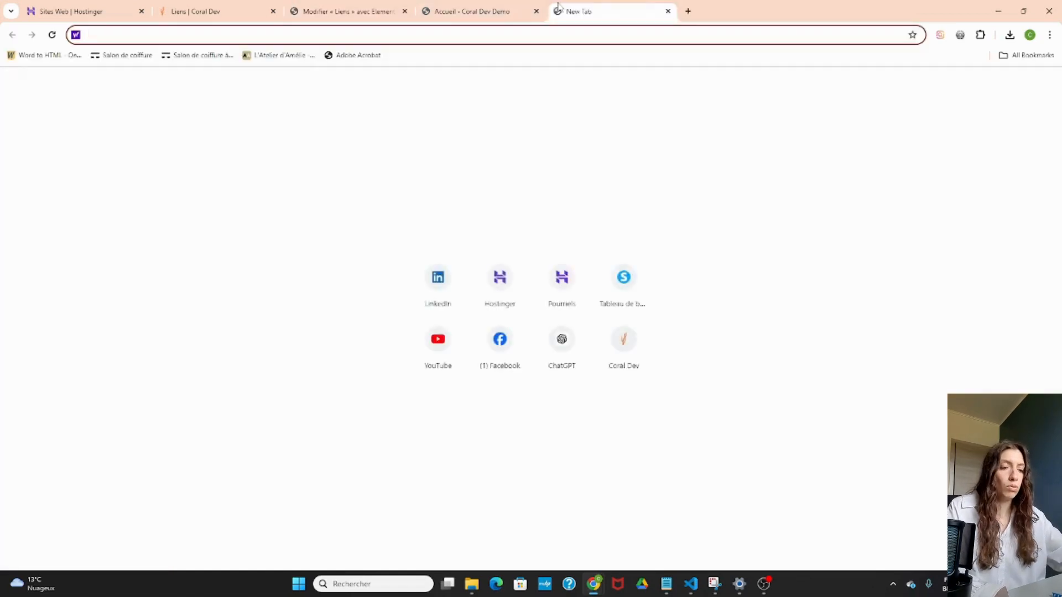
type("yo")
key("Return")
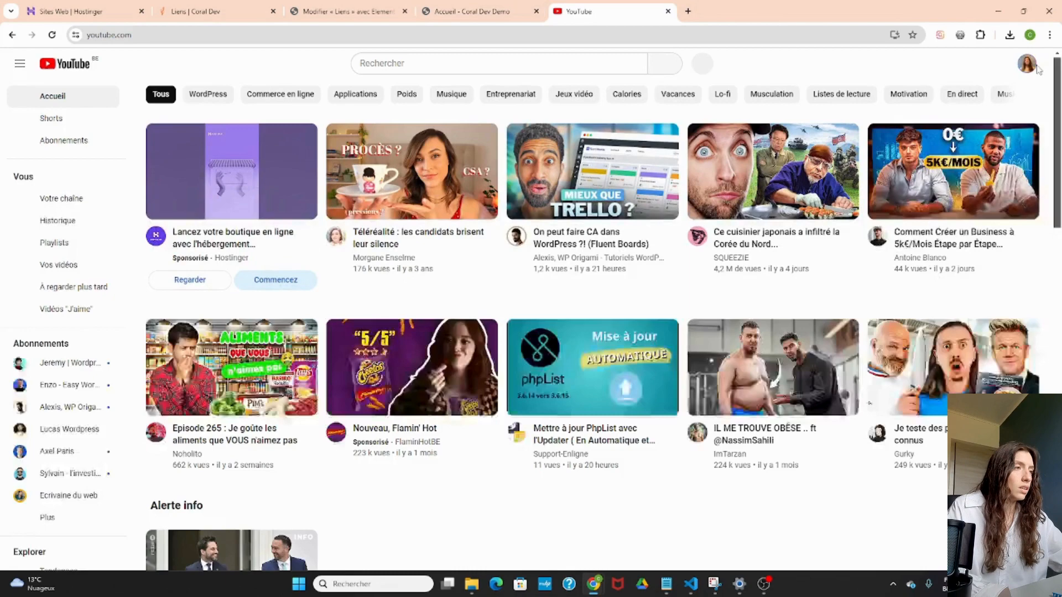
left_click(1026, 64)
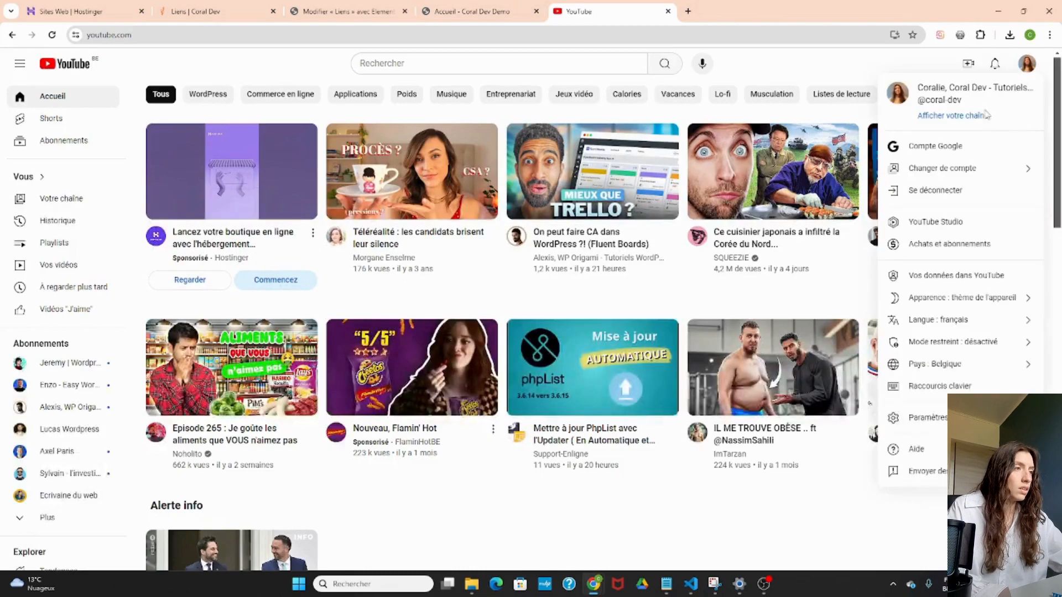
left_click(977, 120)
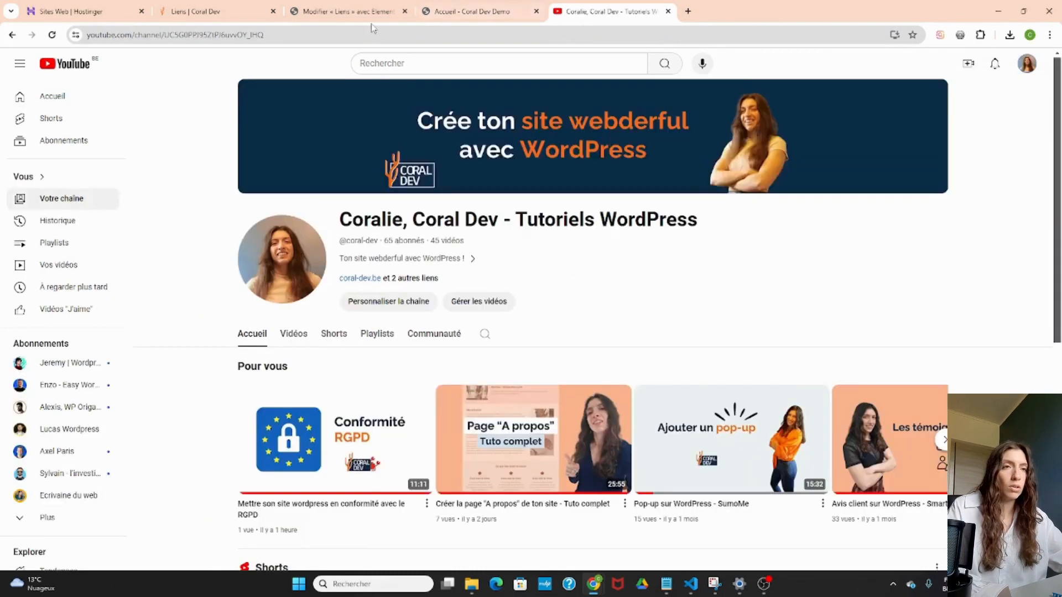
left_click(316, 34)
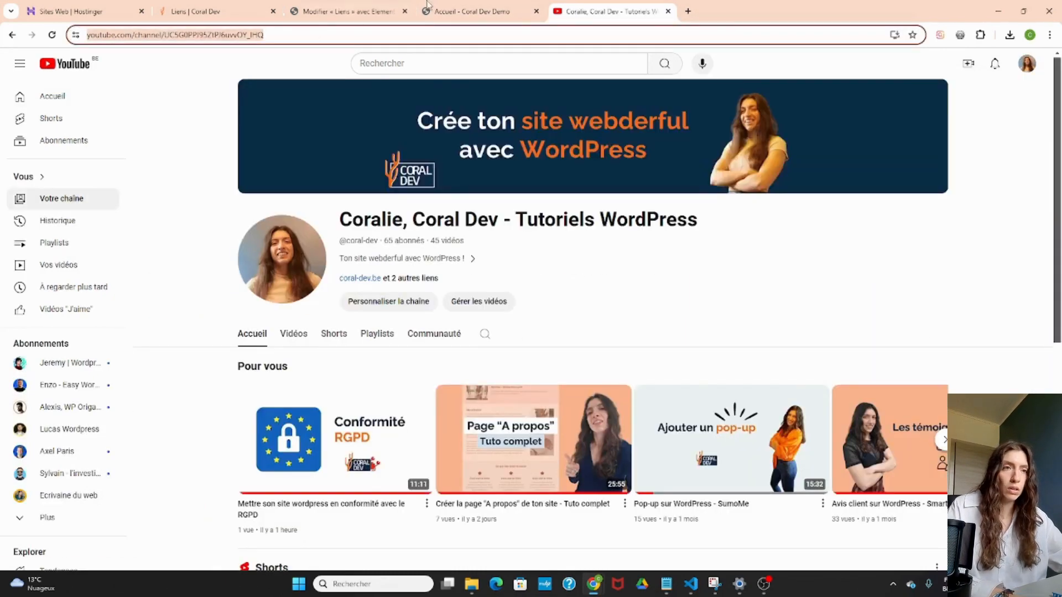
Return to the Elementor editor and replace the "Mon Youtube" button's link with the copied channel URL.
left_click(427, 8)
left_click(346, 11)
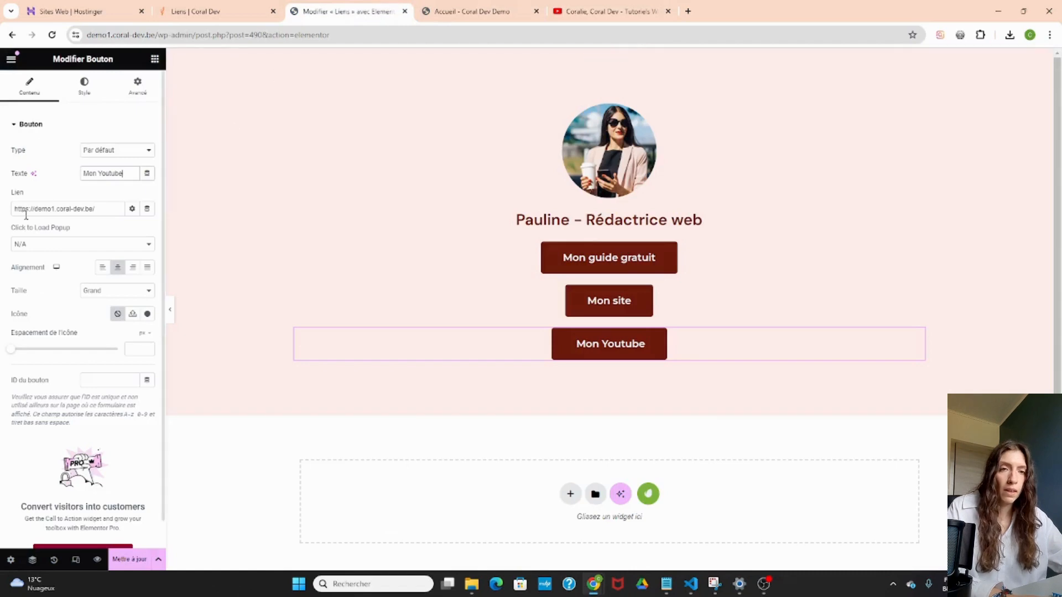
left_click_drag(101, 209, 2, 217)
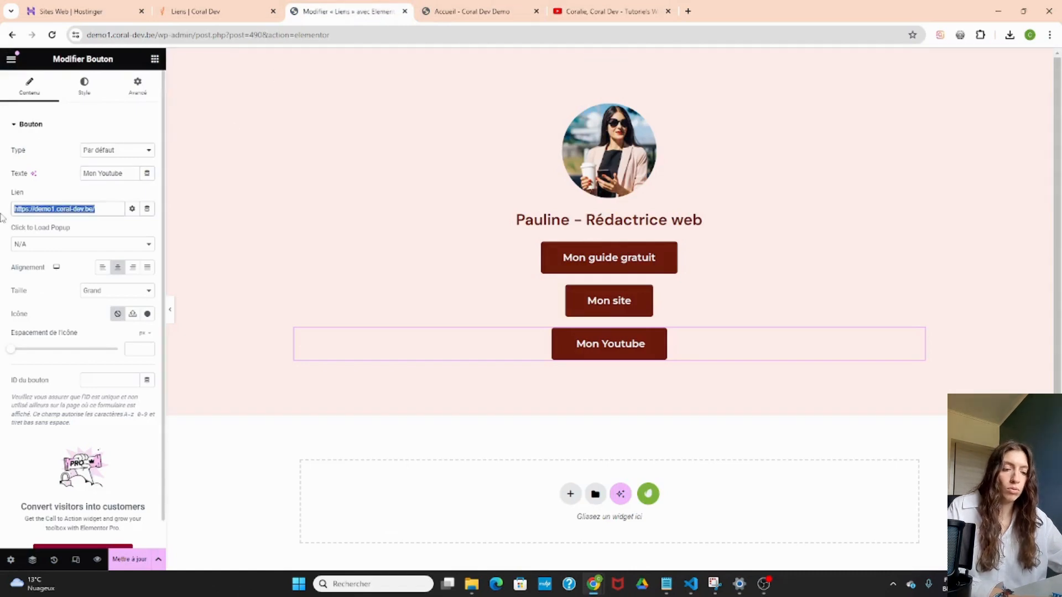
key("ctrl+v")
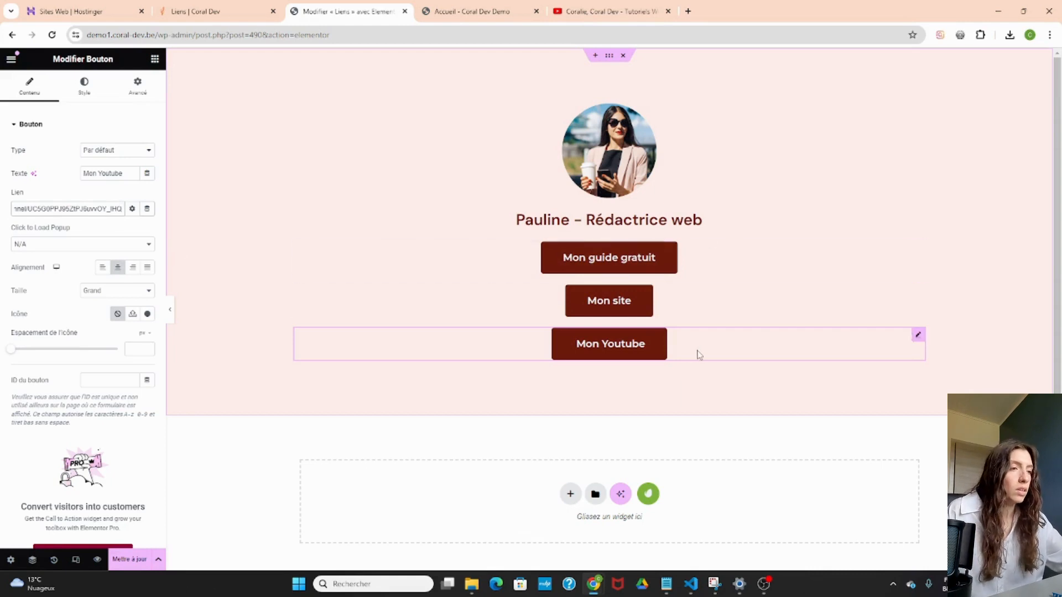
Move the "Mon Youtube" button above "Mon site" and set its background to the global colour "Theme Couleur 3".
left_click_drag(698, 349, 673, 293)
left_click_drag(675, 296, 675, 300)
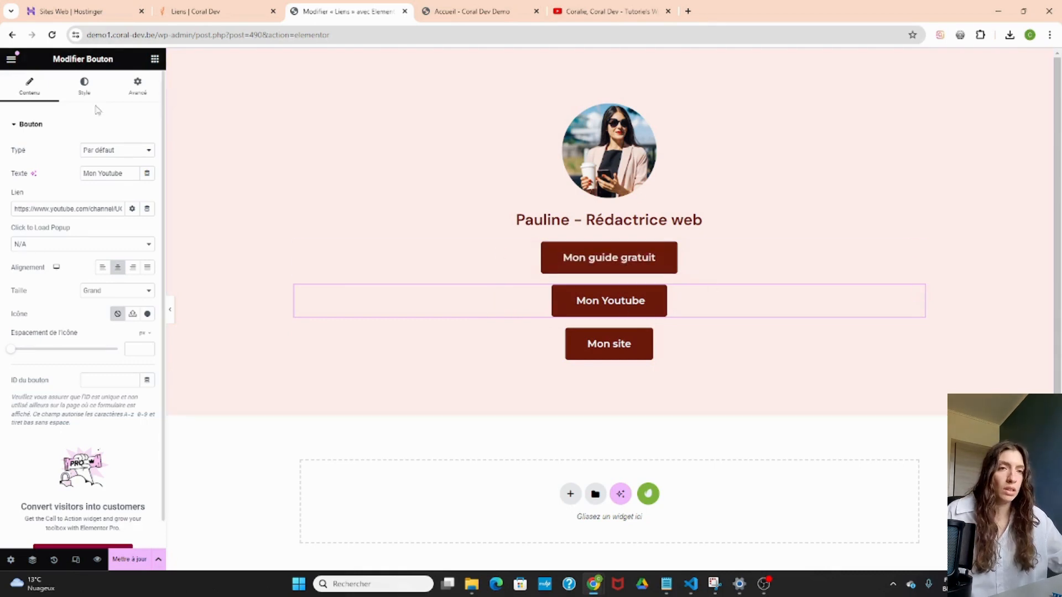
left_click(85, 89)
left_click(133, 266)
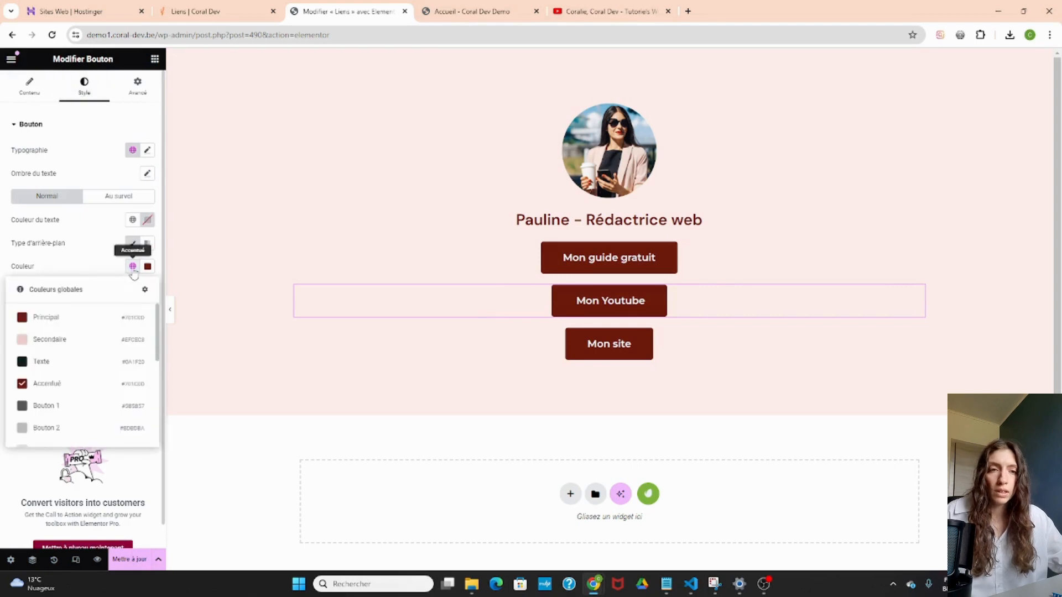
scroll(85, 361, "down", 4)
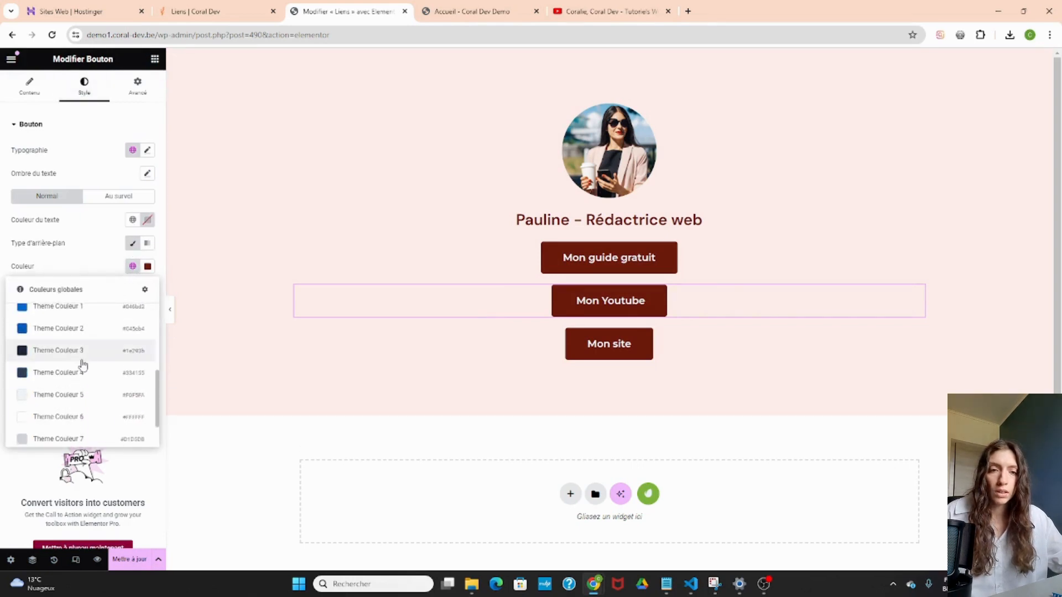
left_click(78, 353)
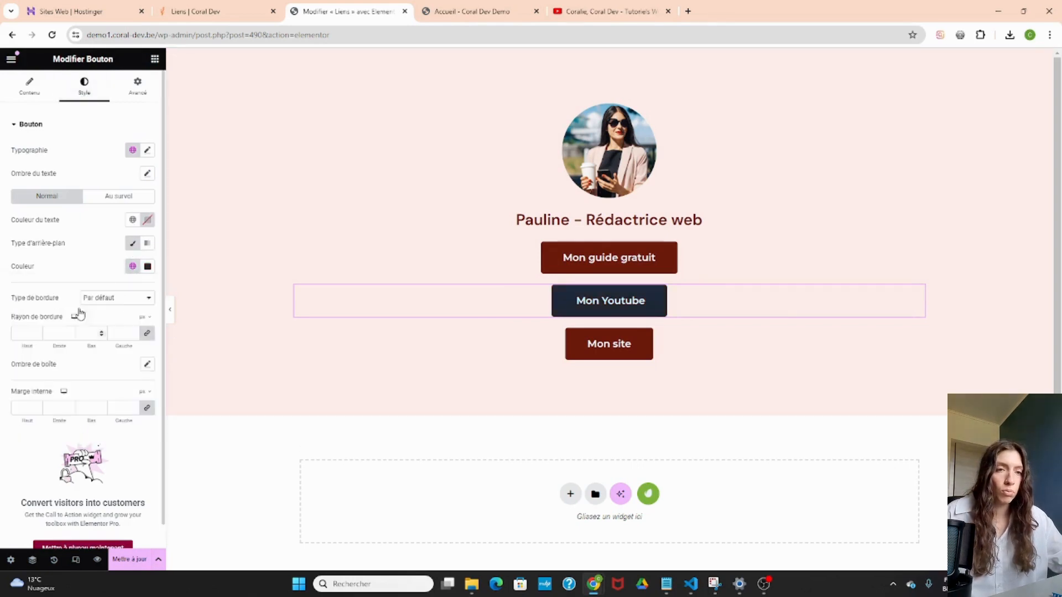
Set the "Mon site" button's background to the global colour "Theme Couleur 8" and update the page.
left_click(521, 352)
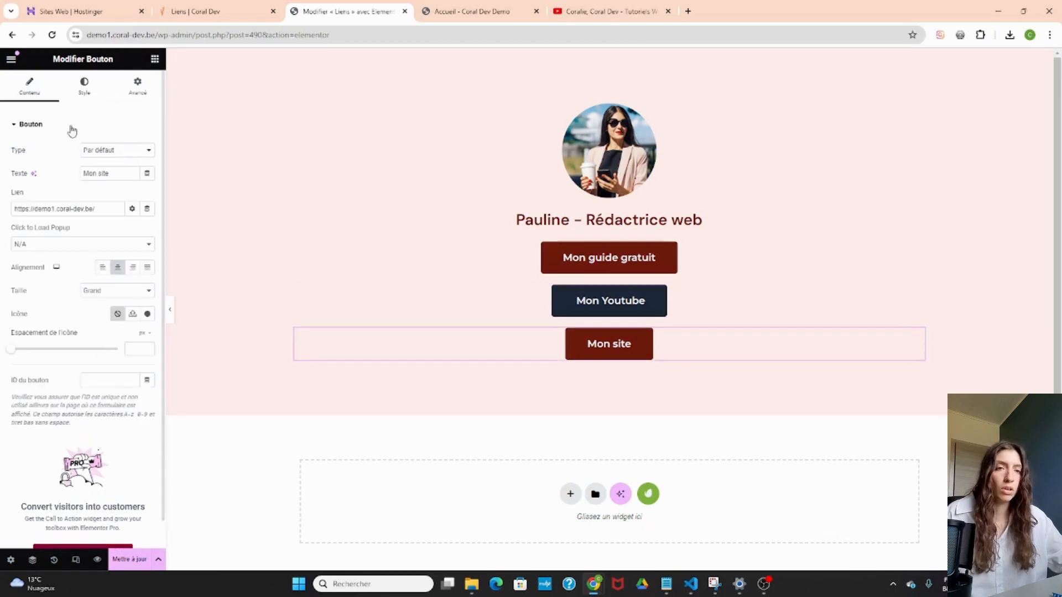
left_click(84, 87)
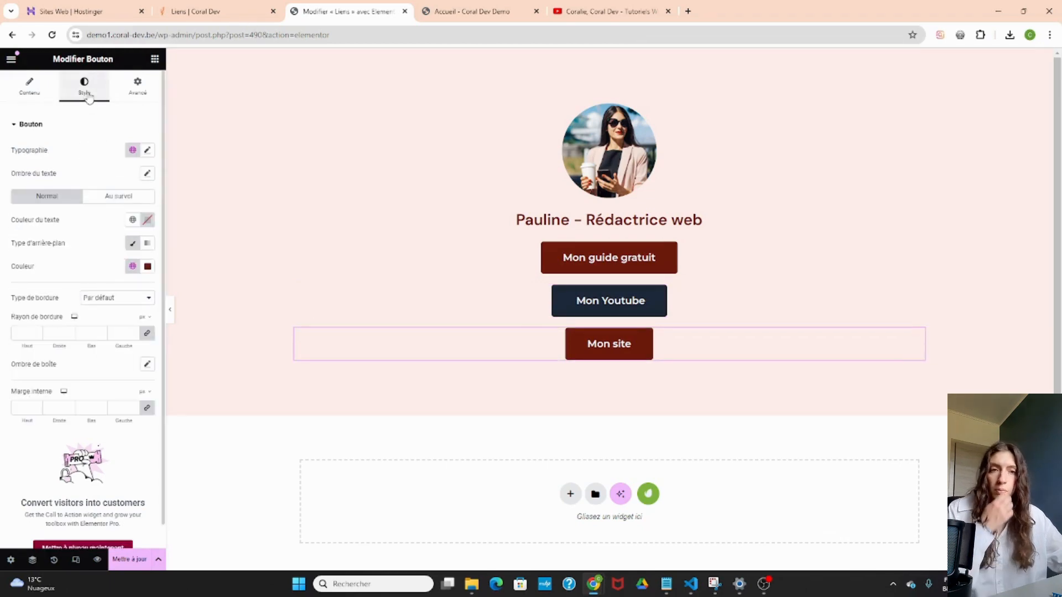
left_click(133, 266)
scroll(111, 370, "down", 2)
scroll(107, 369, "down", 3)
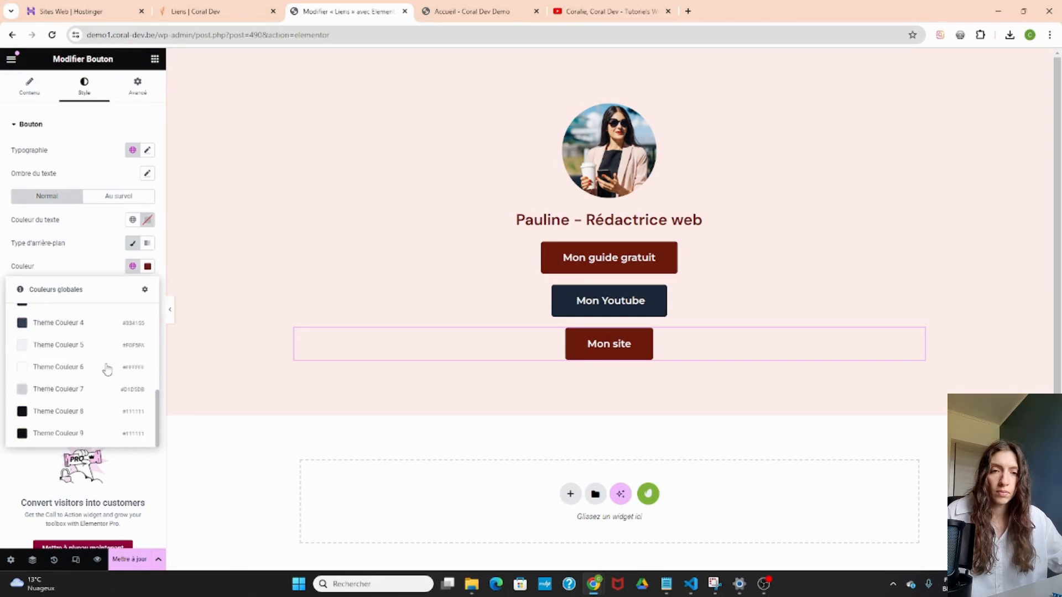
left_click(86, 410)
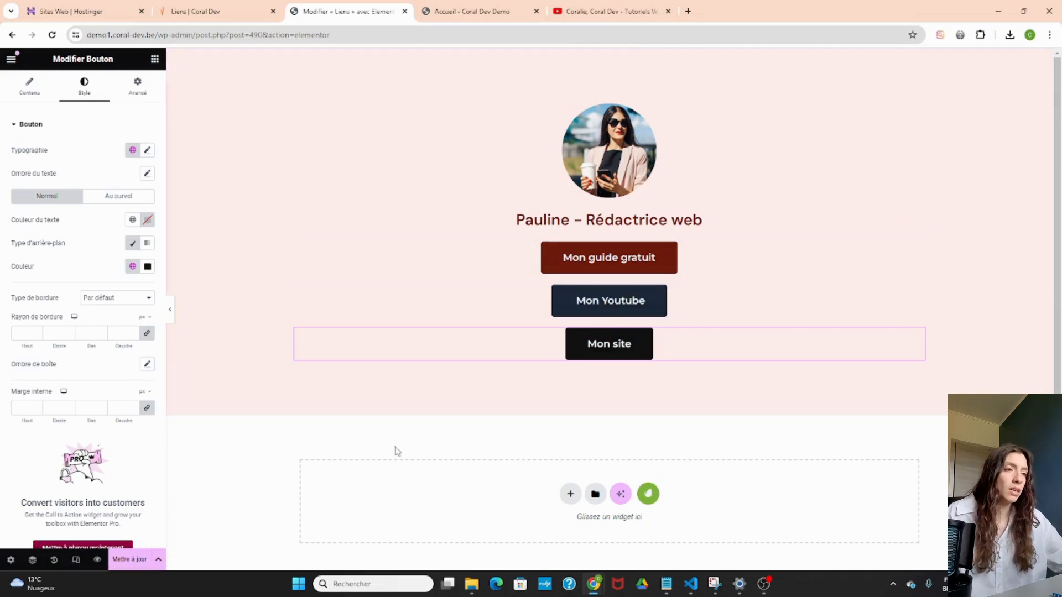
left_click(132, 559)
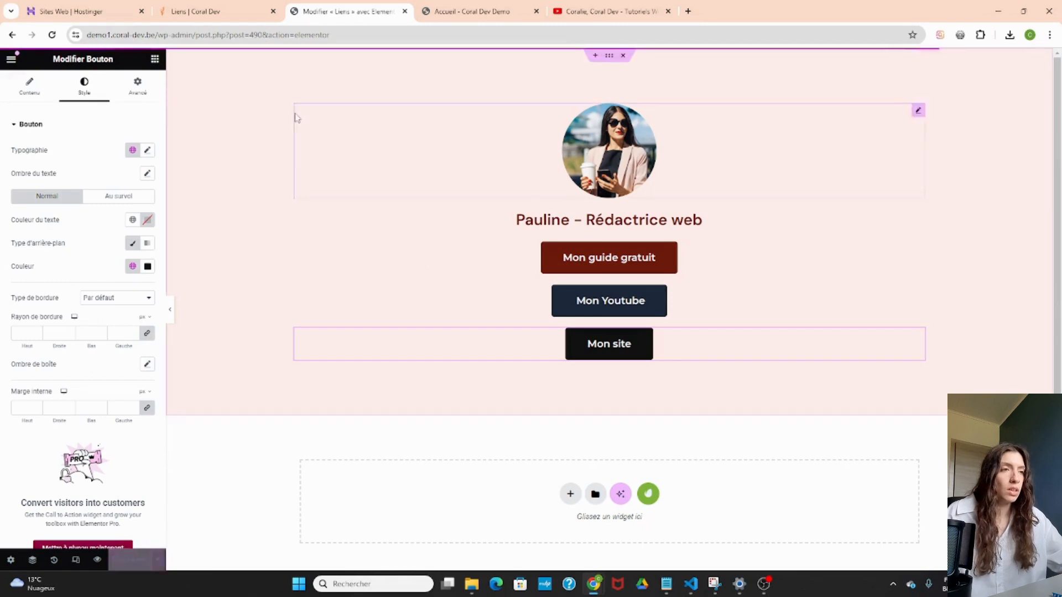
Load the published page at demo1.coral-dev.be/liens in the demo site's browser tab to check it live.
left_click(205, 6)
left_click(434, 10)
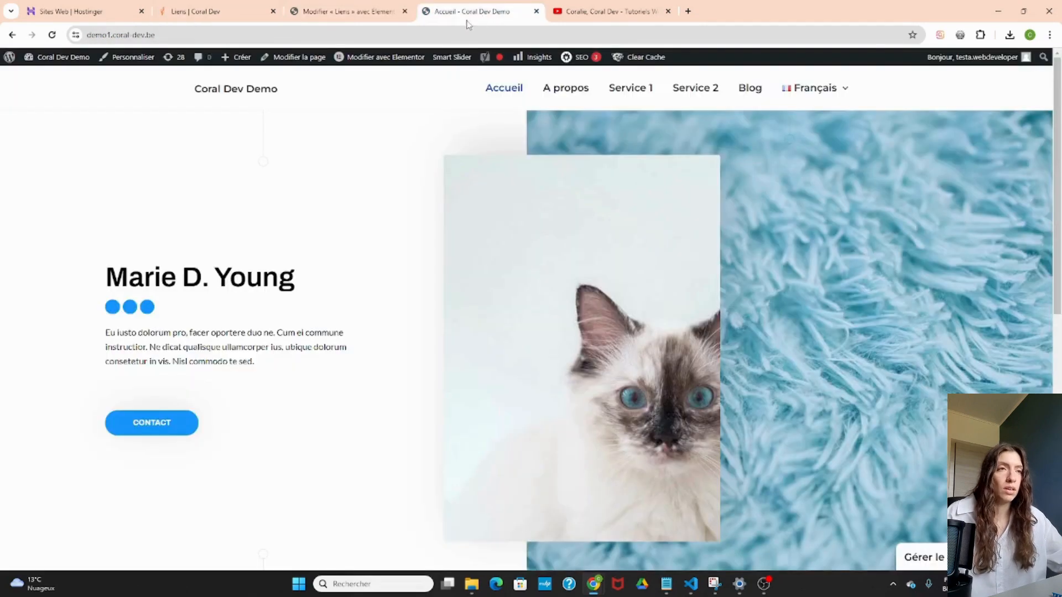
left_click(186, 35)
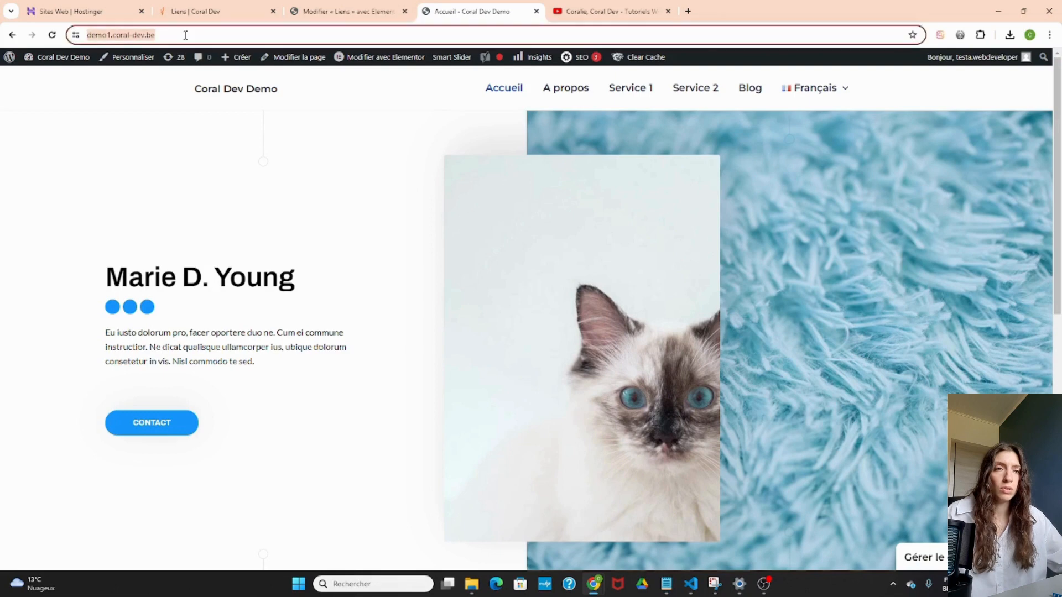
left_click(185, 35)
type("/liens")
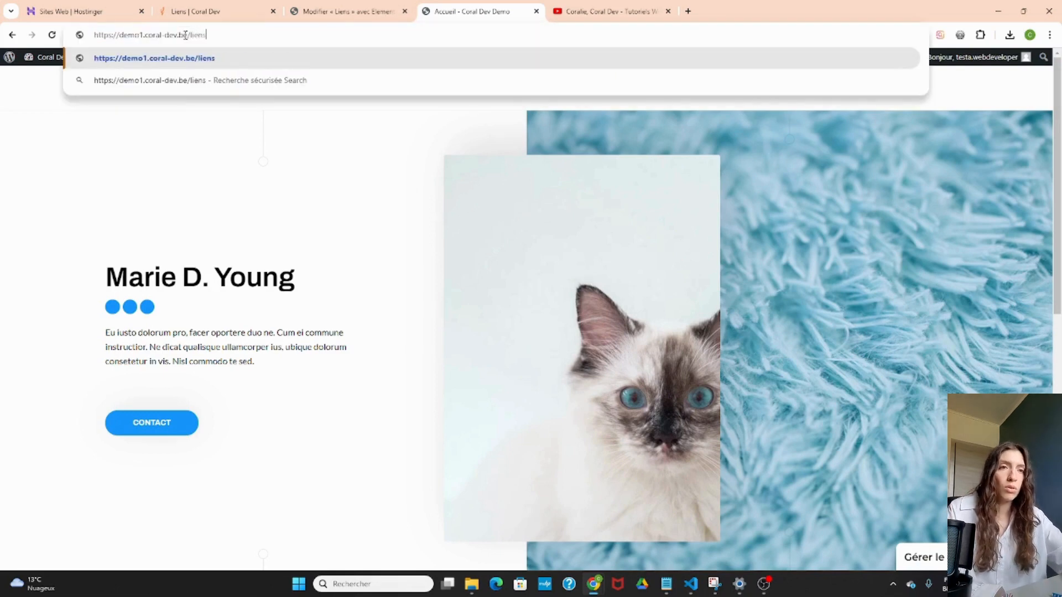
key("Return")
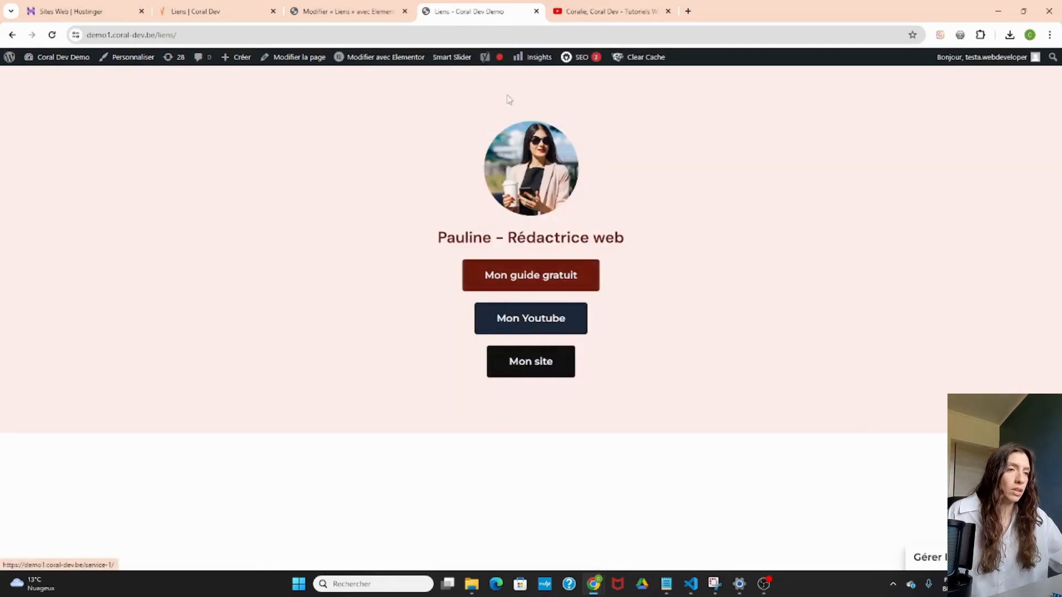
Return to the Elementor editor, unlink the title's margins, set the bottom margin to 20 px, and update the page to check it live.
left_click(383, 8)
left_click(713, 219)
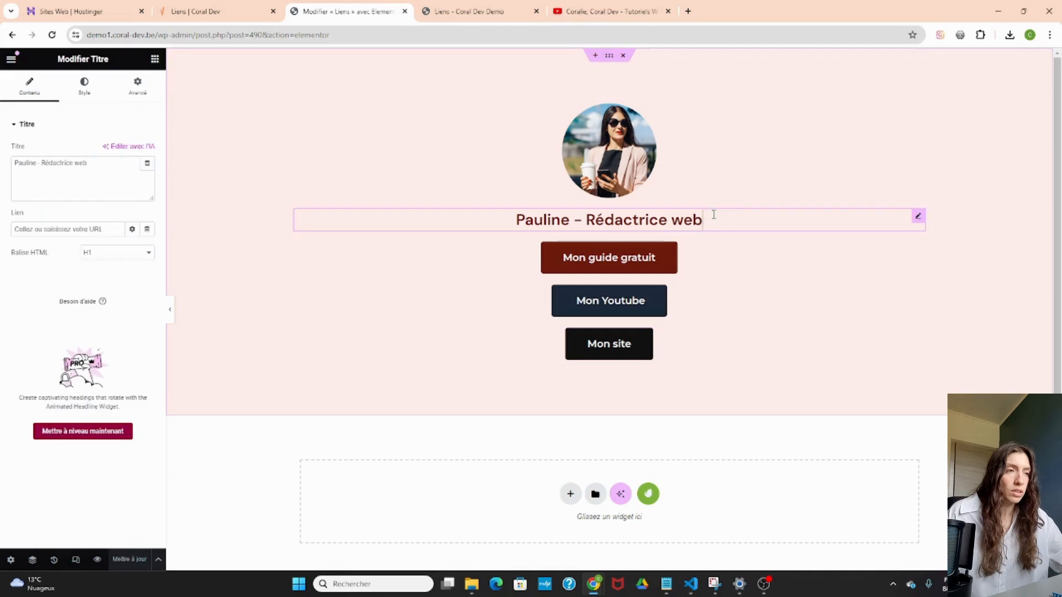
left_click(138, 88)
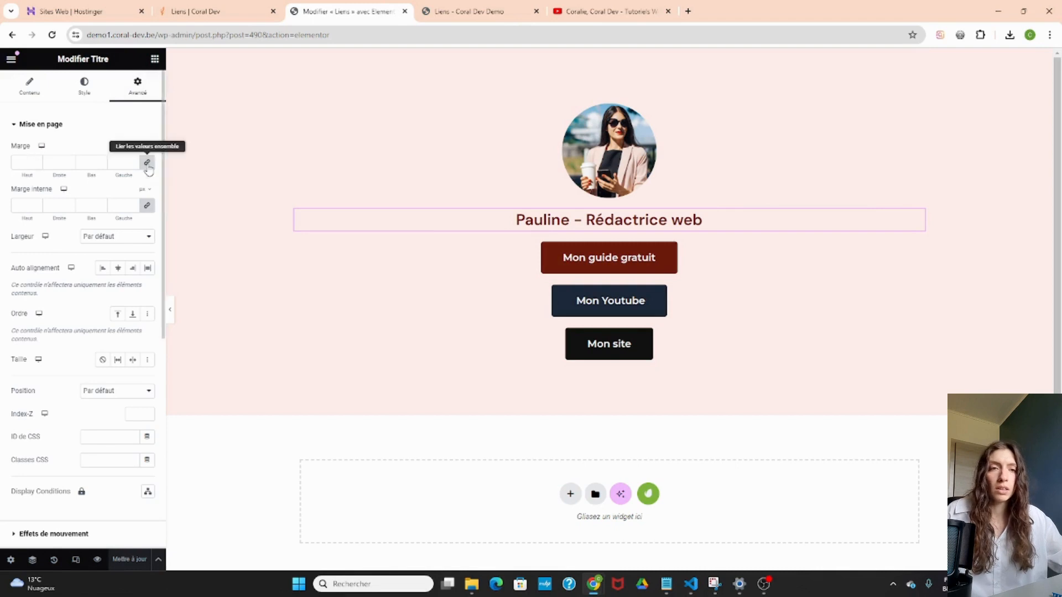
left_click(148, 164)
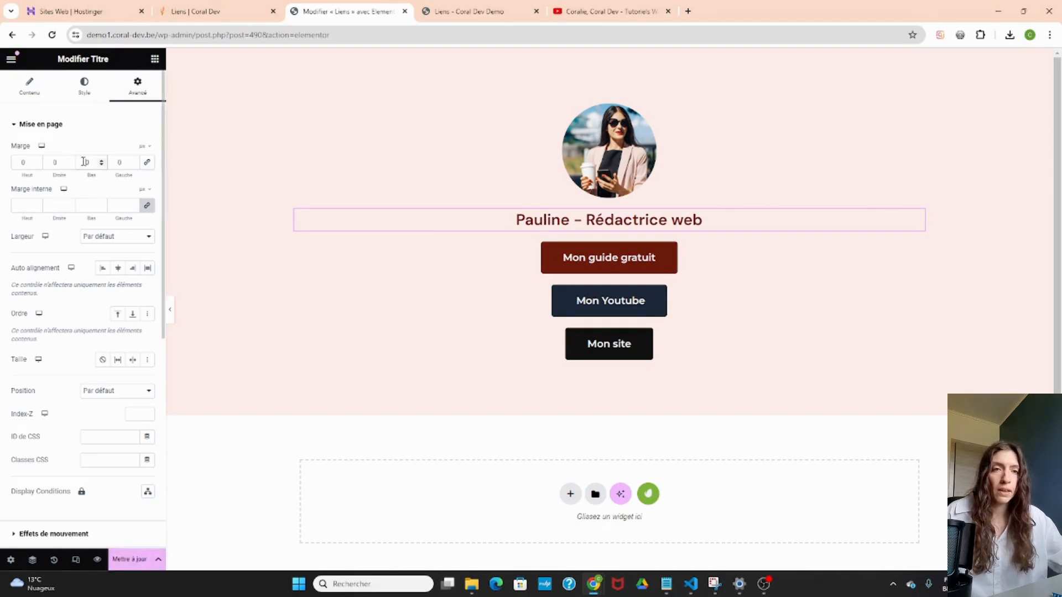
type("2")
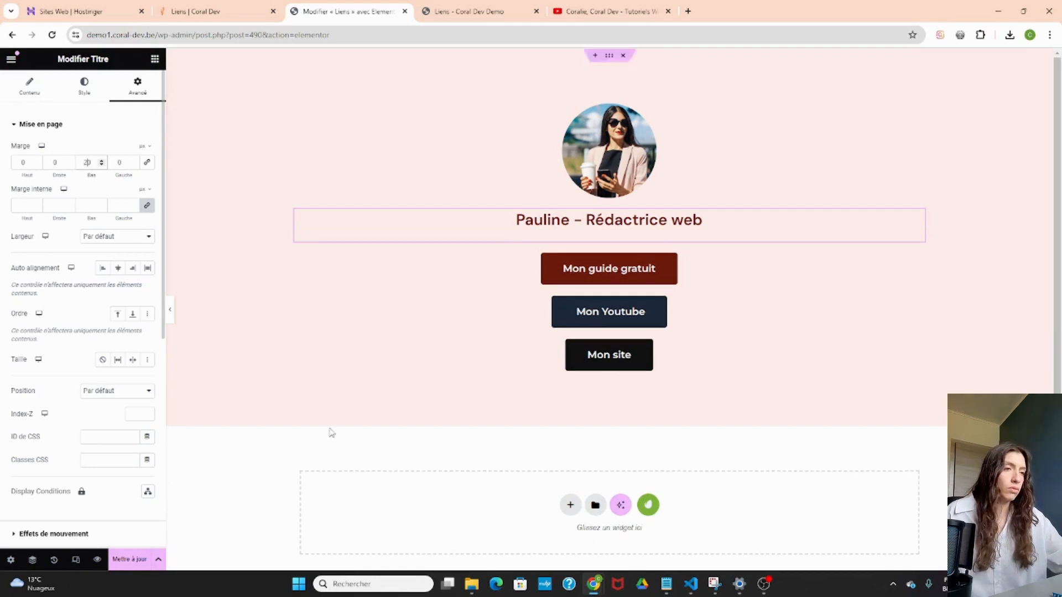
left_click(129, 559)
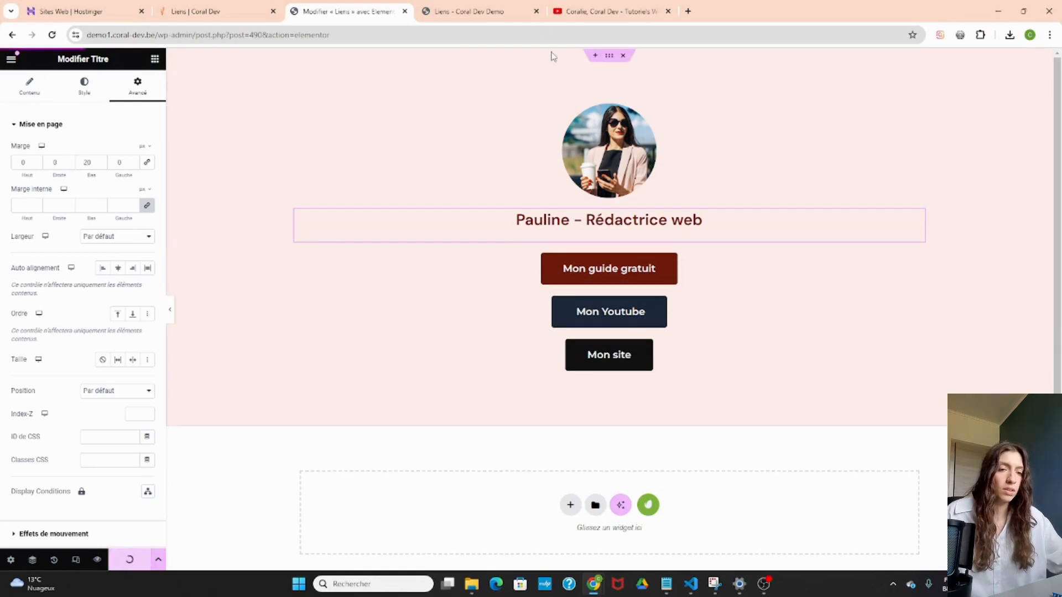
left_click(529, 12)
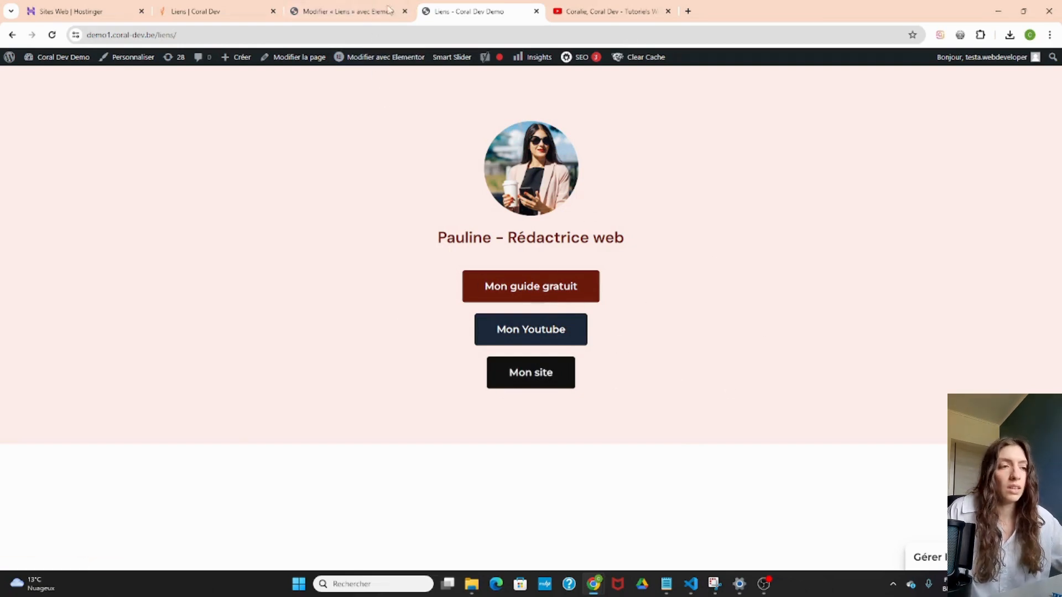
Preview the page in the editor's tablet and mobile views and set the photo's mobile width to 49%.
left_click(351, 6)
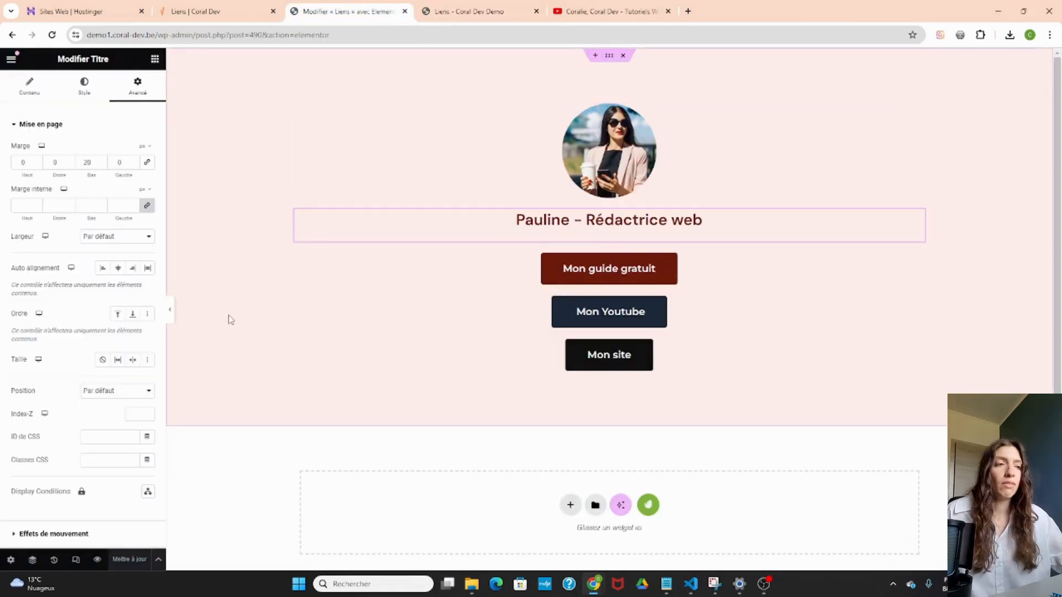
left_click(73, 561)
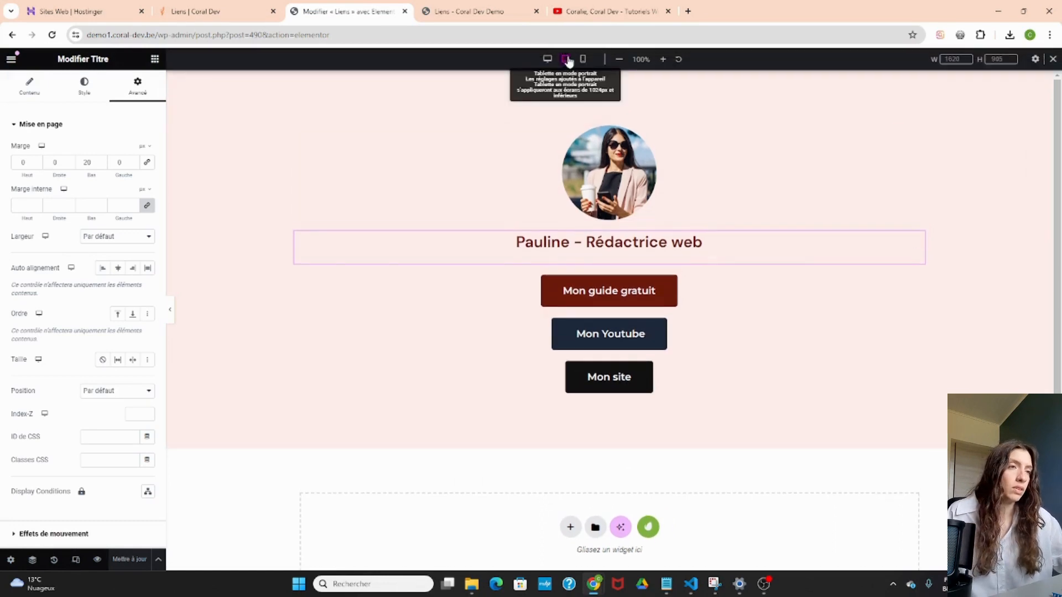
left_click(567, 59)
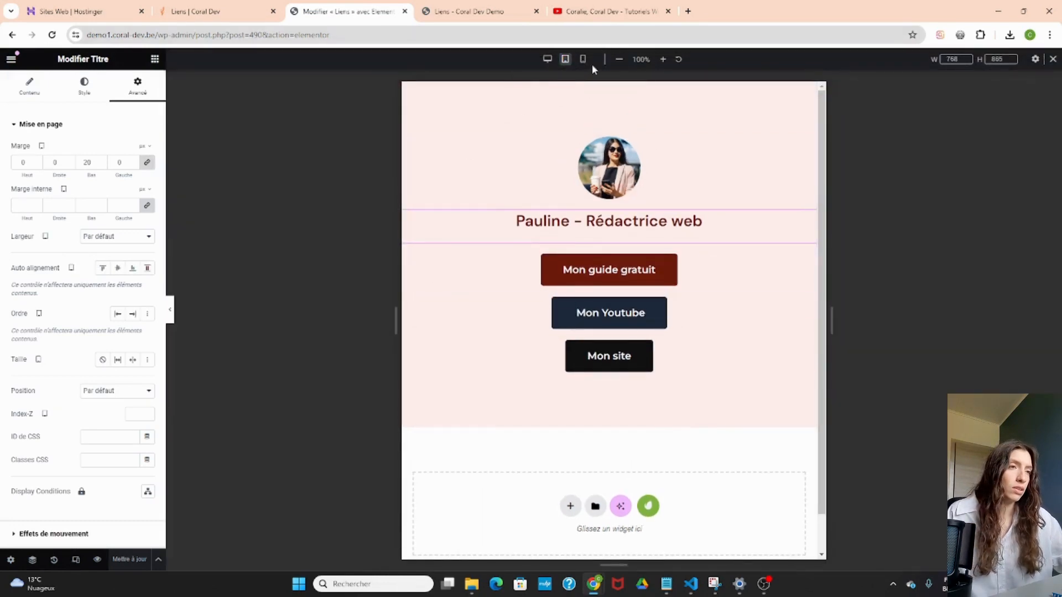
left_click(583, 59)
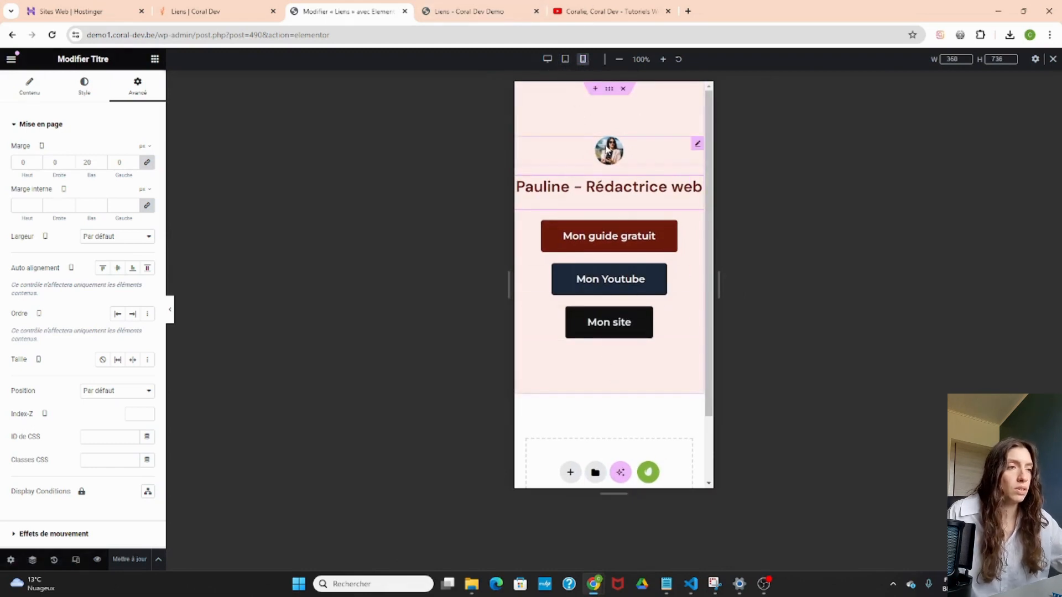
left_click(579, 162)
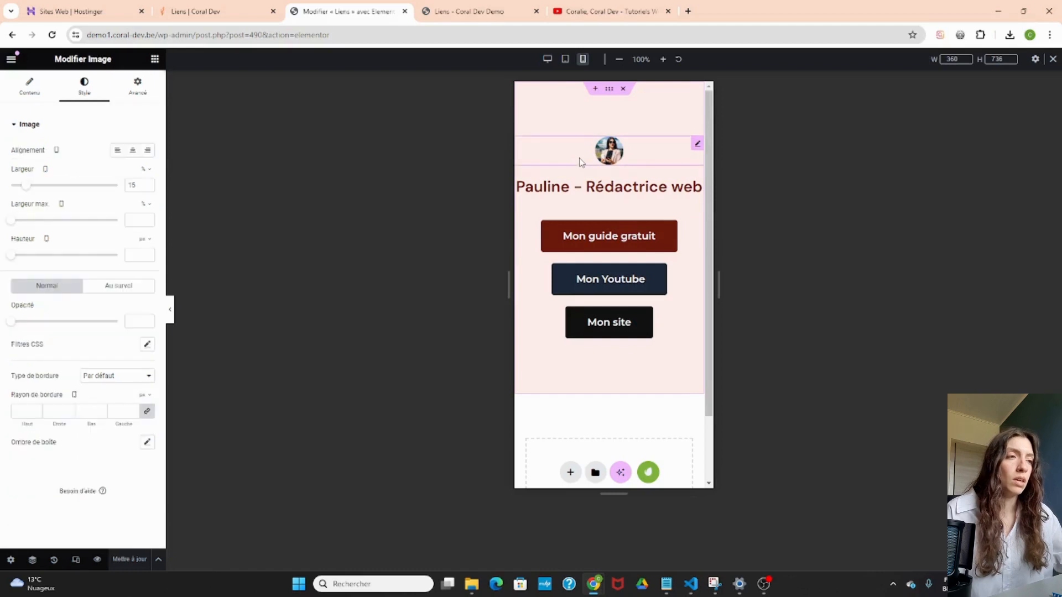
left_click_drag(27, 191, 64, 191)
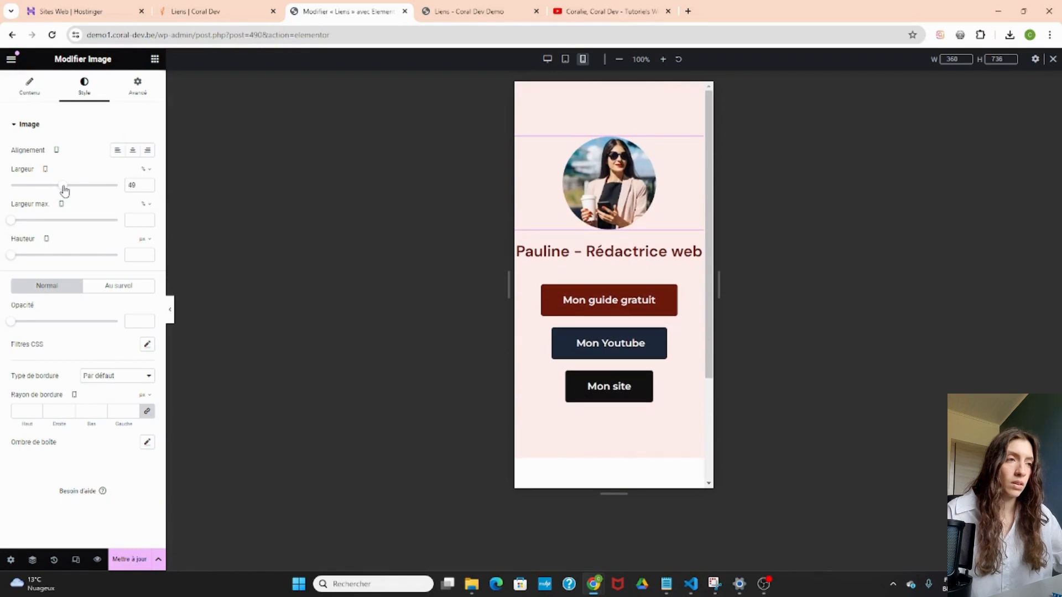
Set the title's mobile font size to 24 px and update the page.
left_click(625, 251)
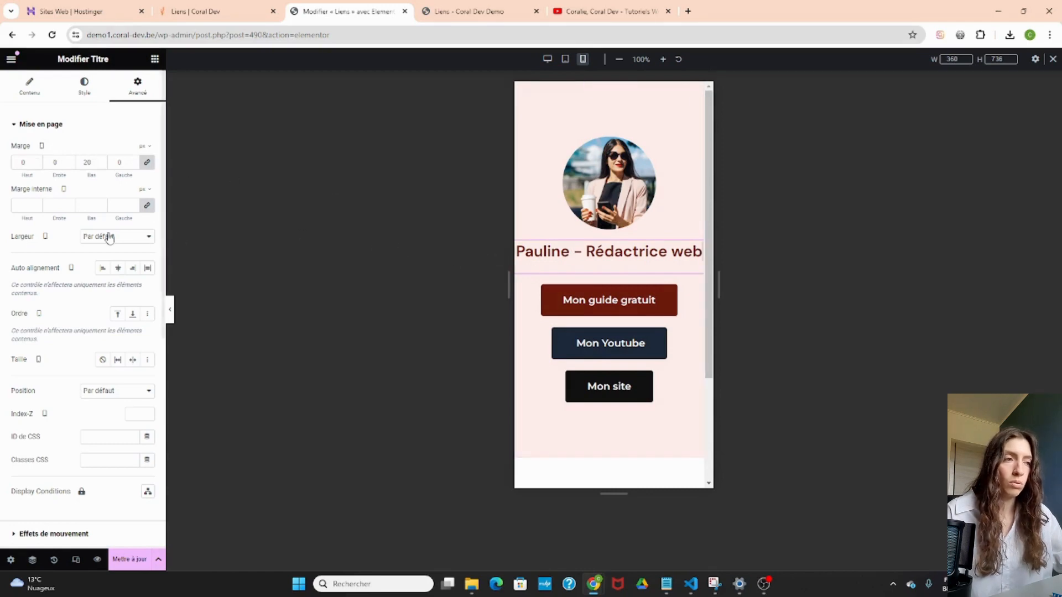
left_click(32, 90)
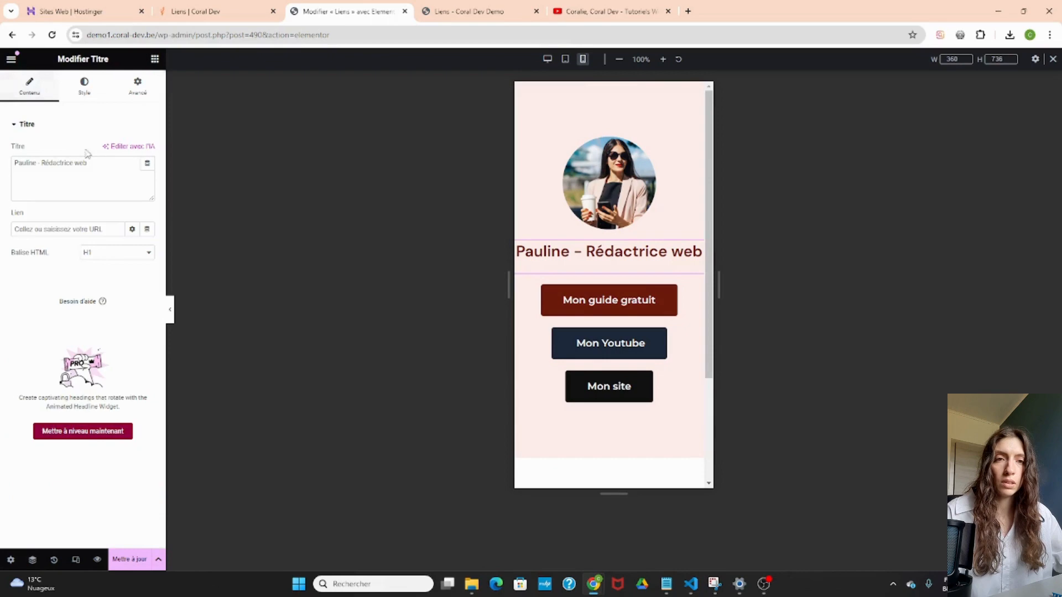
left_click(87, 90)
left_click(147, 197)
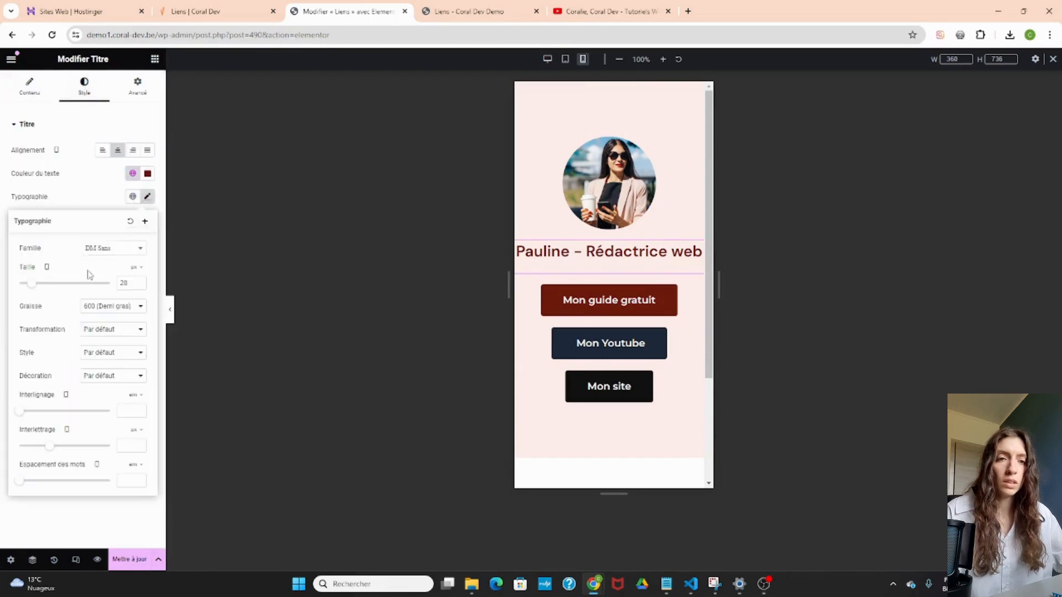
left_click(139, 286)
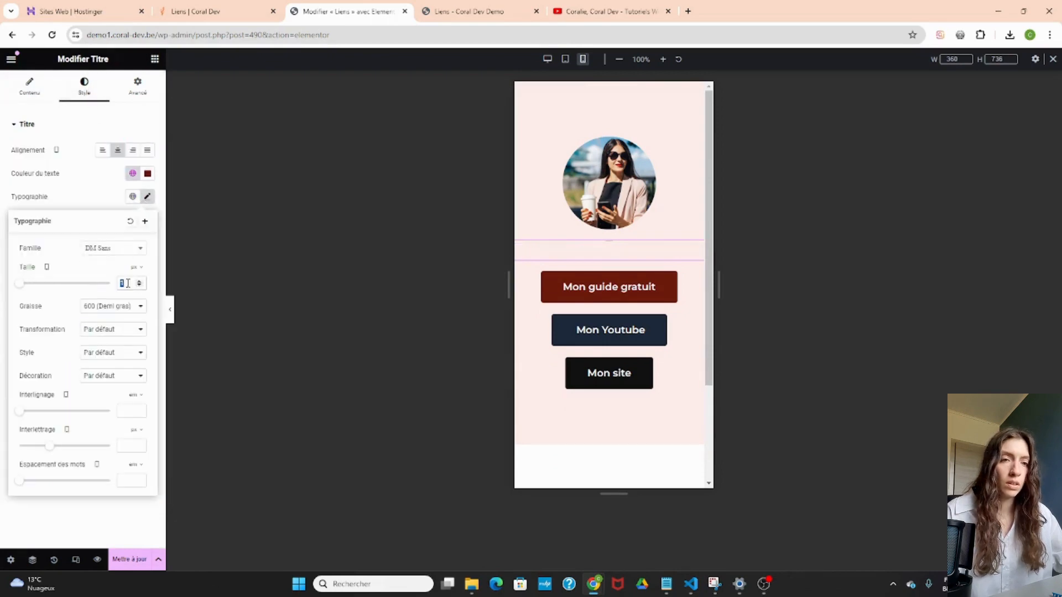
type("24")
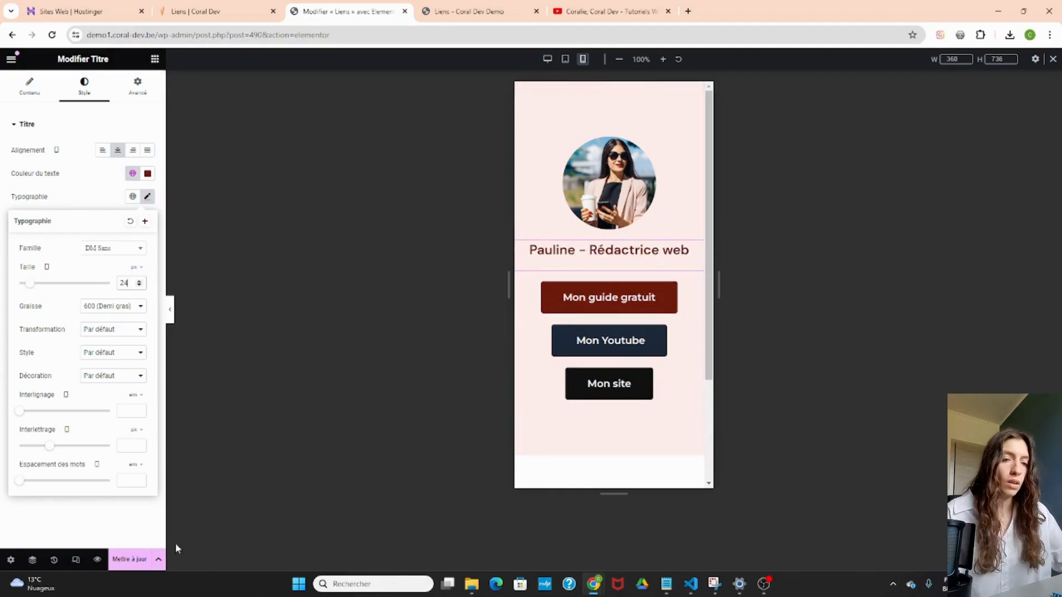
left_click(129, 559)
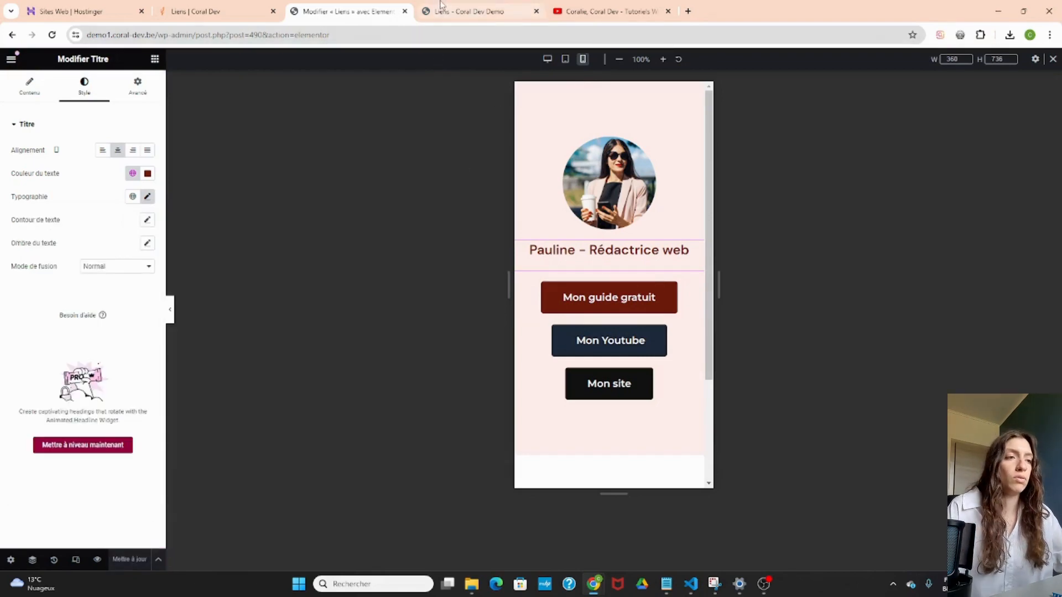
Reload the live page and check its mobile layout with the browser's device emulation set to Samsung Galaxy S8+.
left_click(464, 11)
left_click(52, 34)
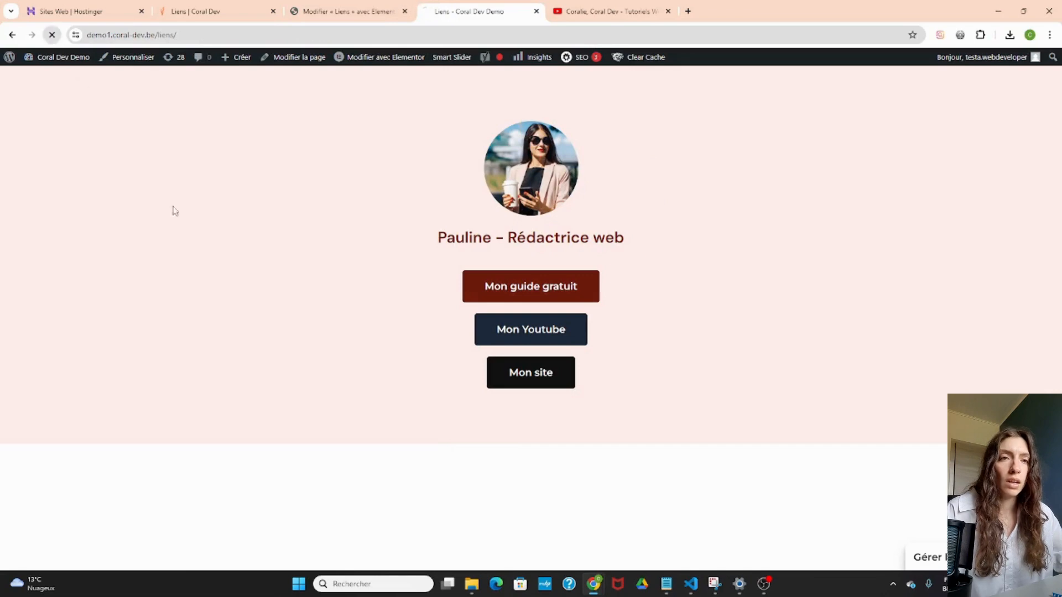
right_click(205, 168)
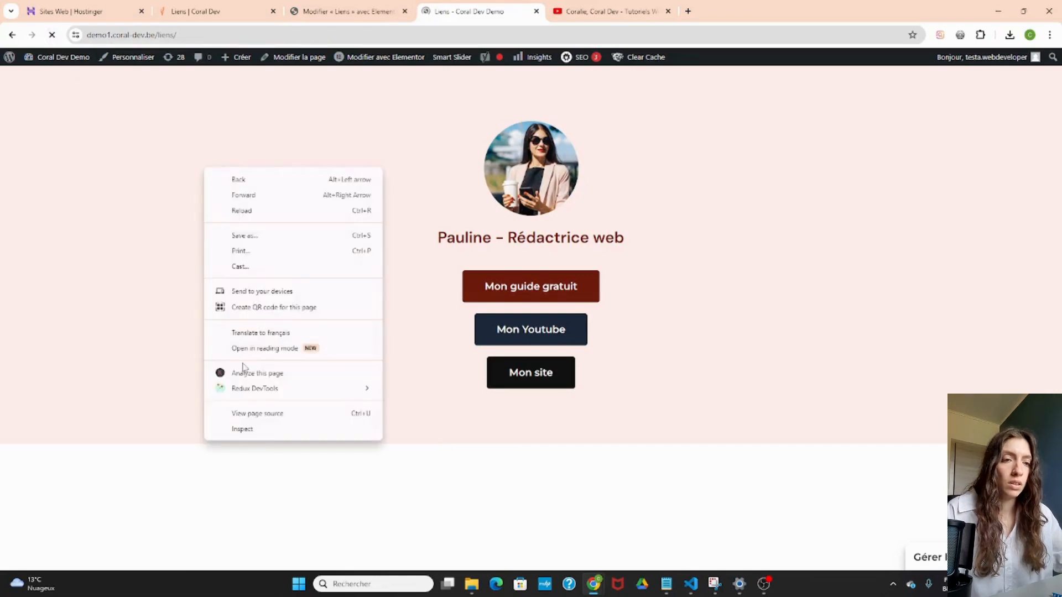
left_click(284, 434)
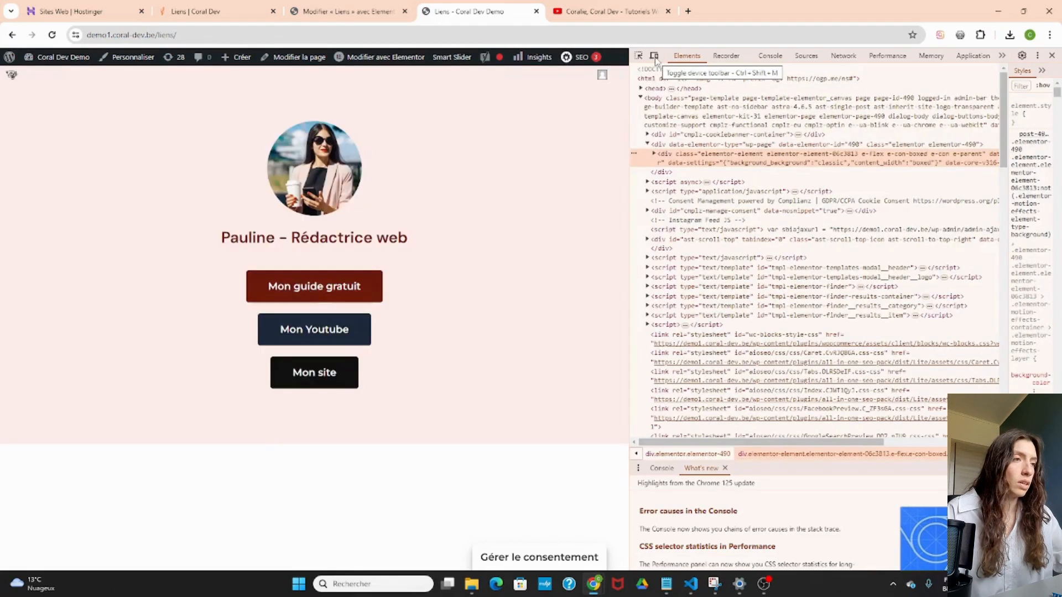
left_click(653, 56)
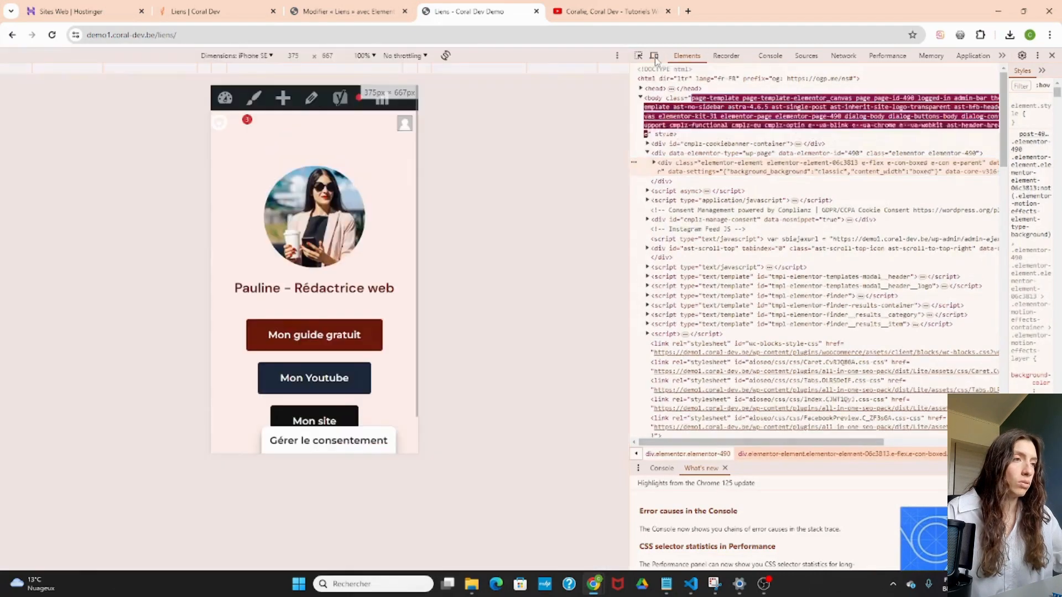
left_click(271, 55)
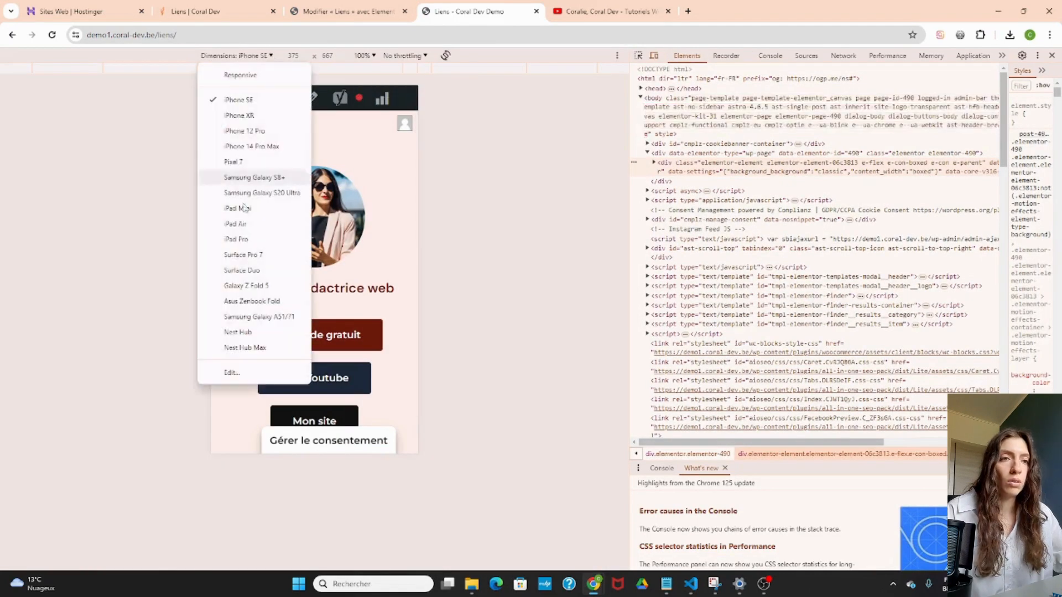
left_click(253, 177)
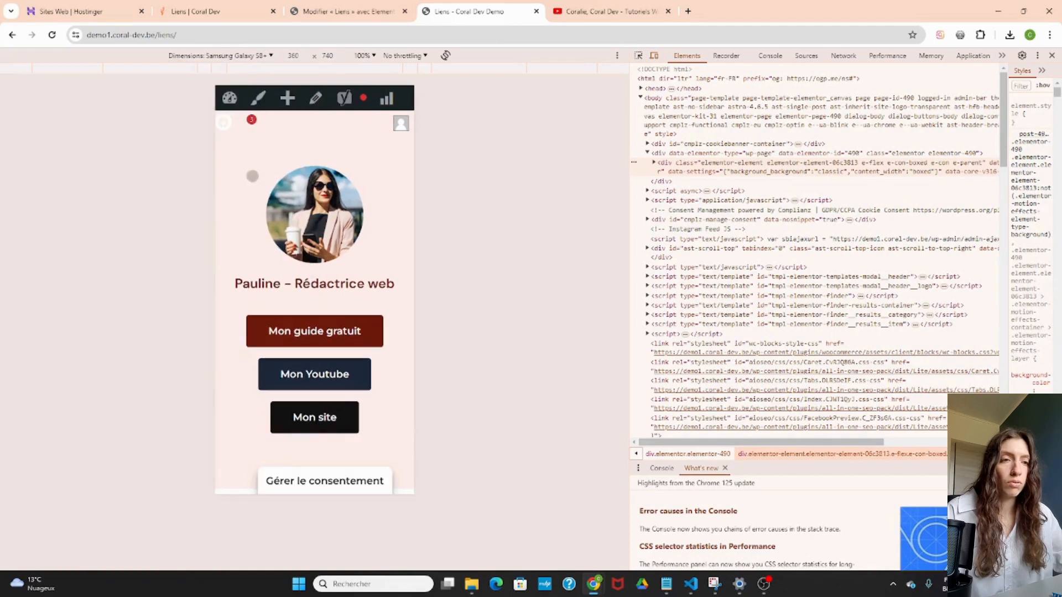